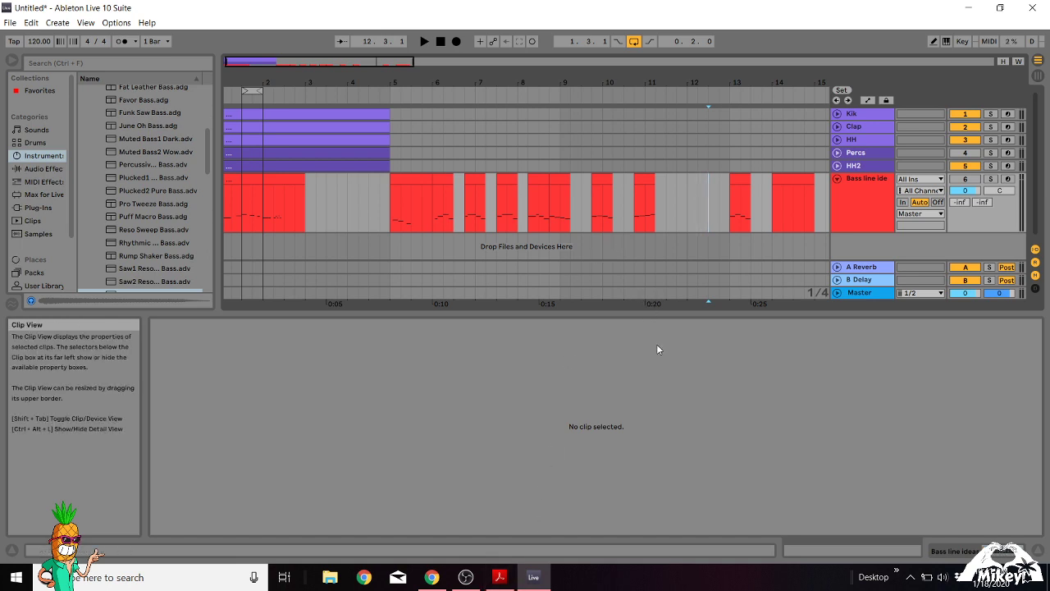
Examine the note patterns of the individual clips along the bass line track, including the one at bar 14.
right_click(784, 181)
left_click(770, 200)
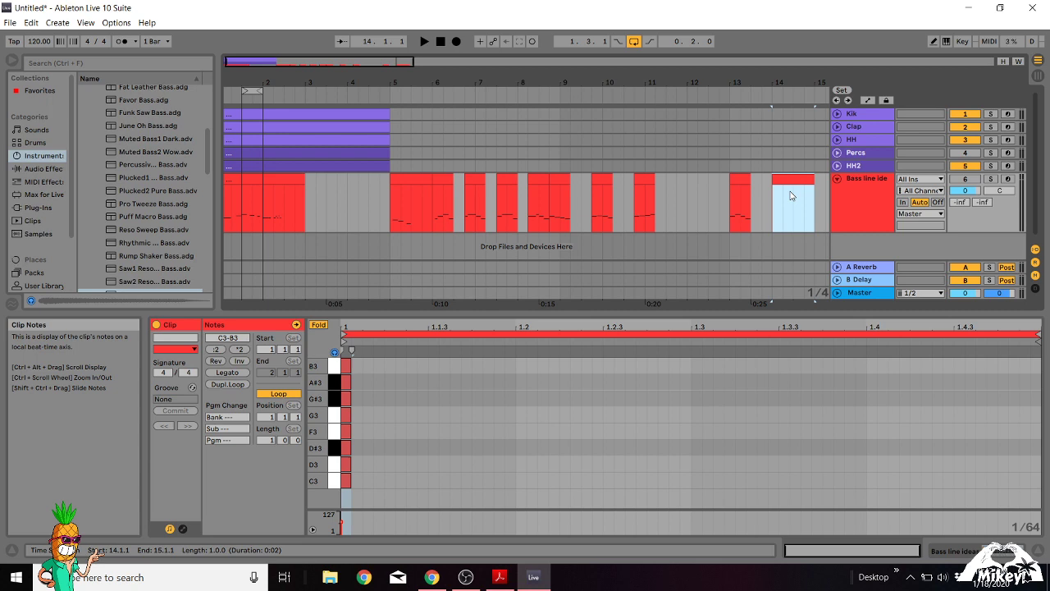
right_click(841, 184)
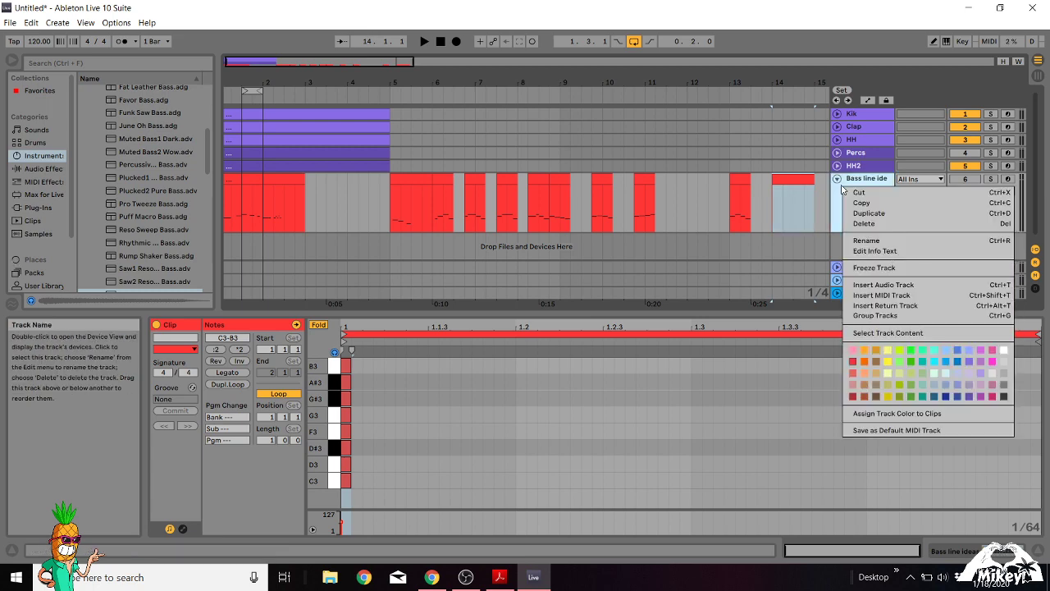
right_click(251, 184)
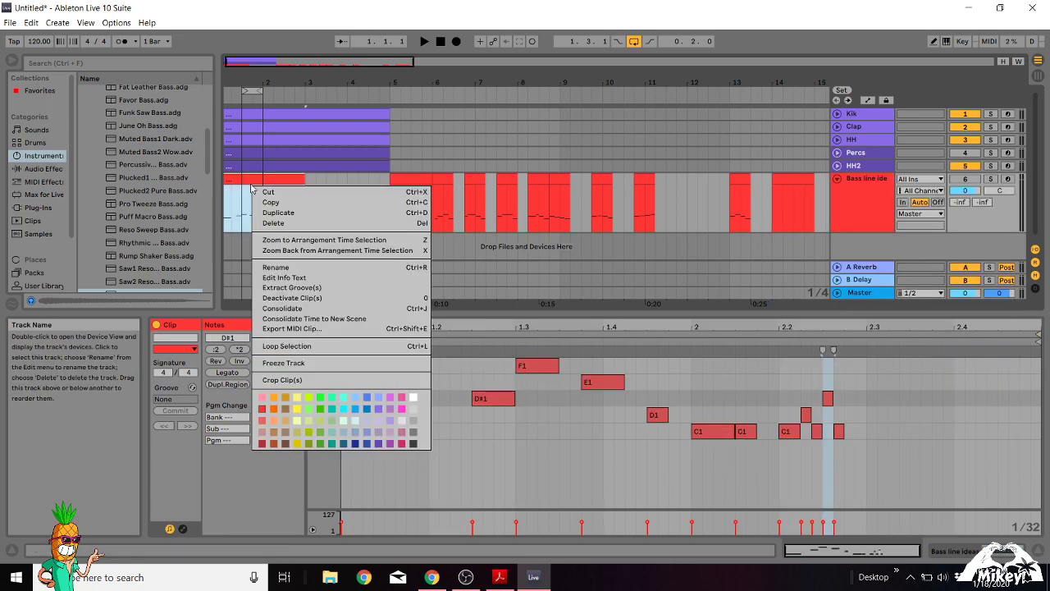
left_click(399, 176)
left_click(446, 180)
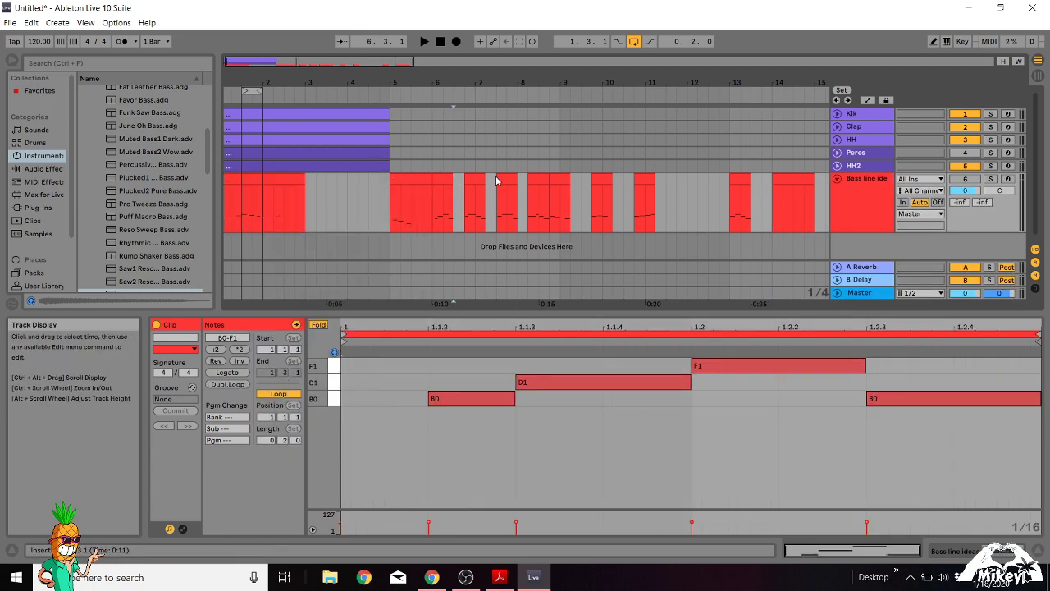
left_click(500, 181)
left_click(537, 176)
left_click(557, 181)
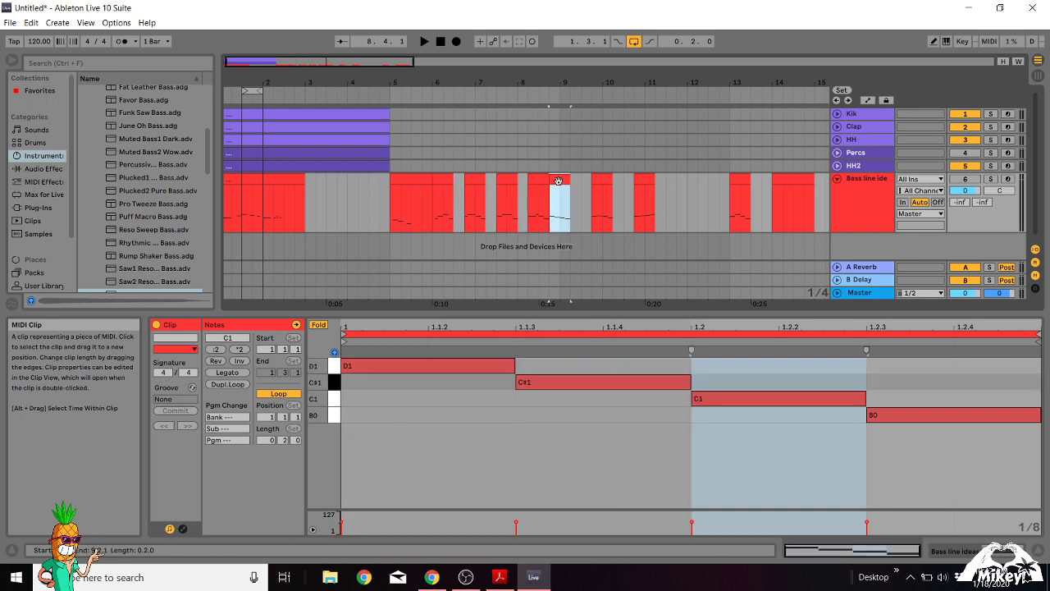
right_click(537, 181)
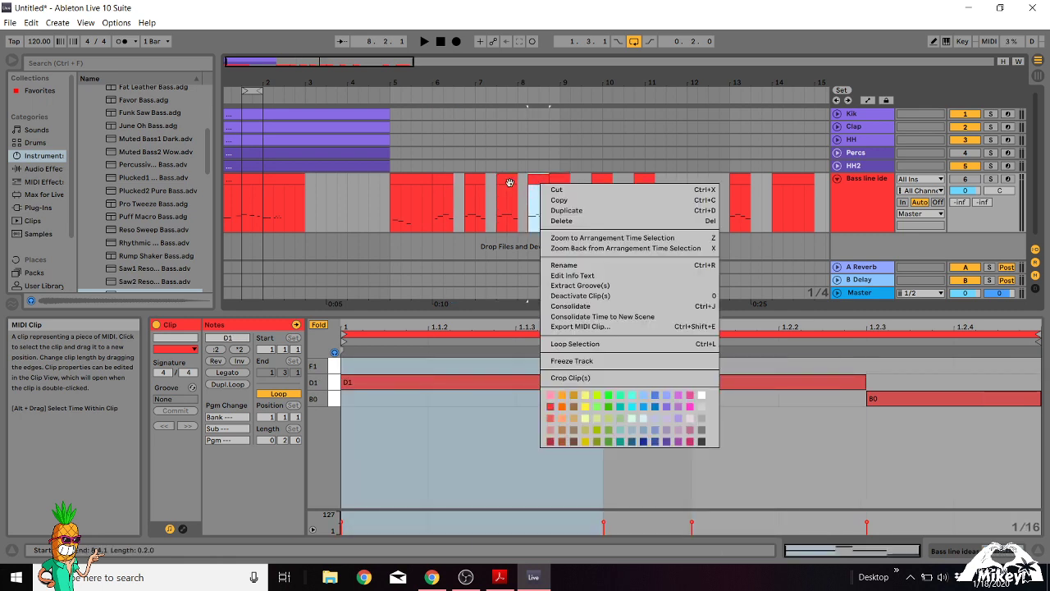
left_click(509, 182)
left_click(474, 181)
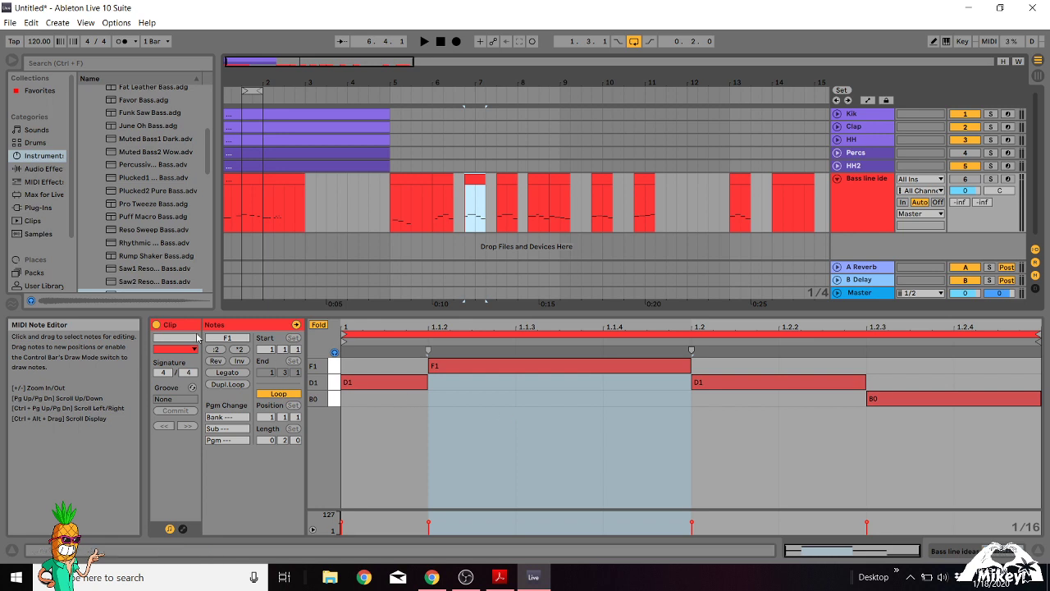
Narrow the browser to widen the arrangement and select the one-bar clip at bar 14 on the bass line track.
left_click_drag(218, 192, 159, 192)
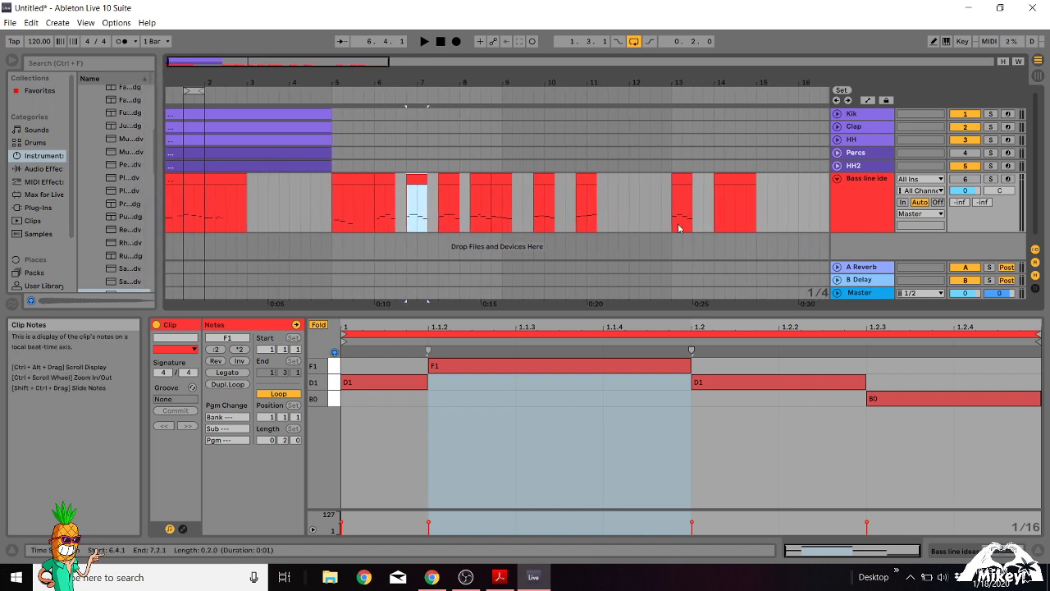
left_click(729, 182)
left_click(733, 213)
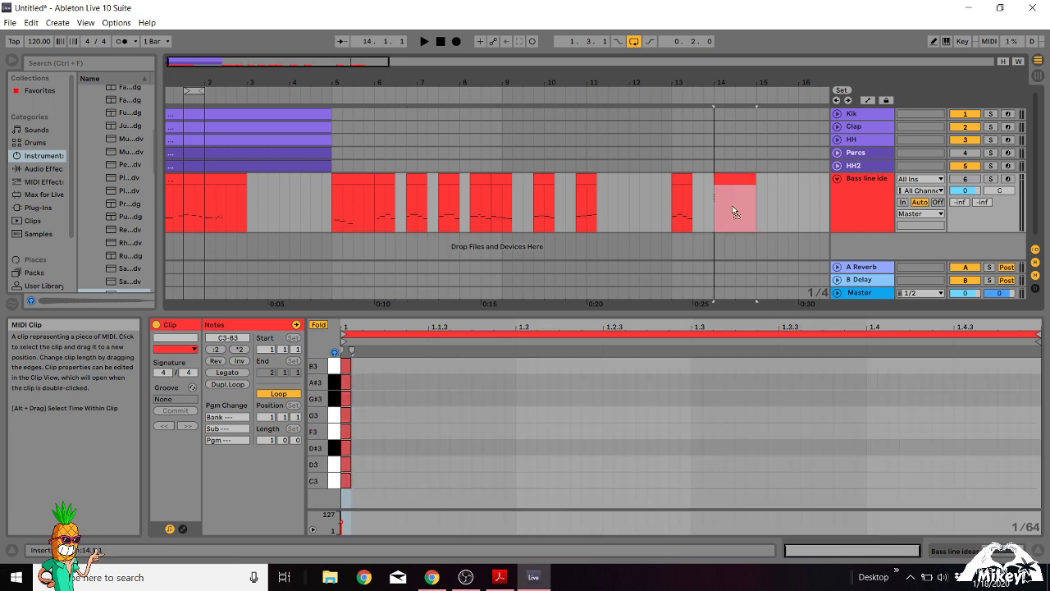
left_click(730, 222)
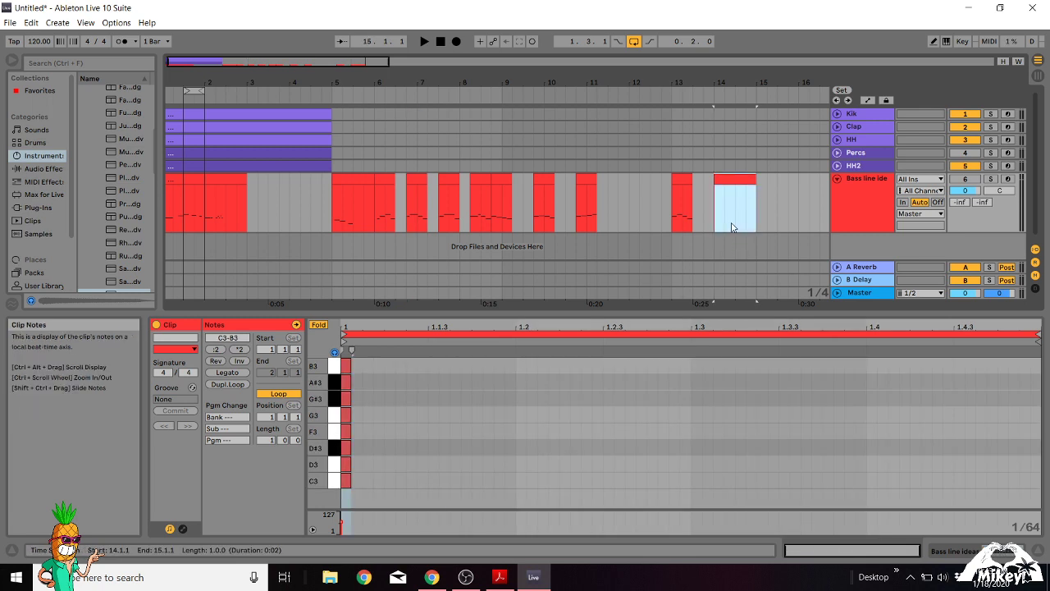
Insert a new MIDI track below the bass line track.
left_click(61, 25)
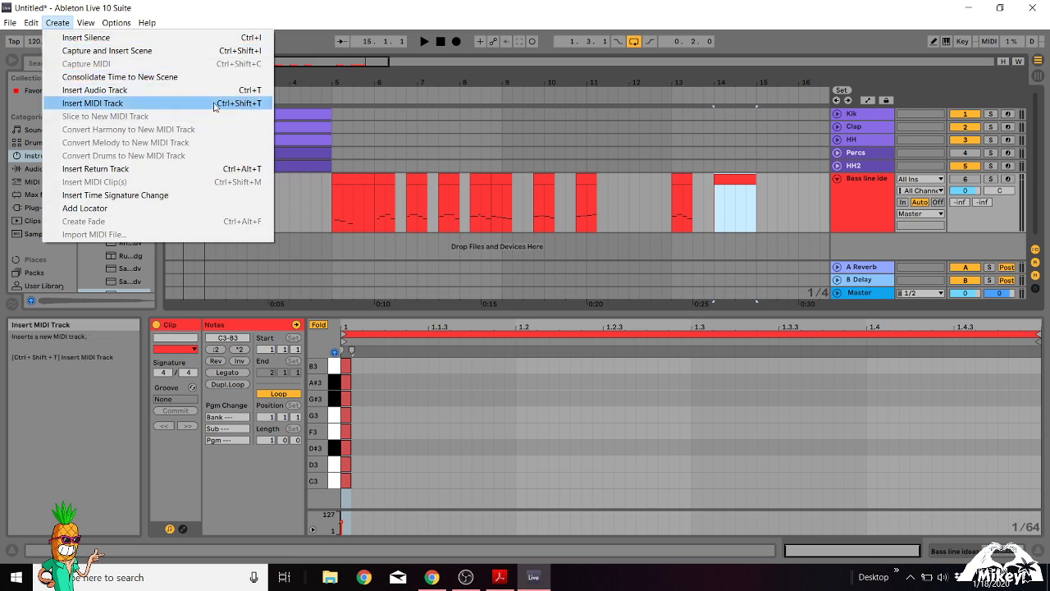
left_click(326, 251)
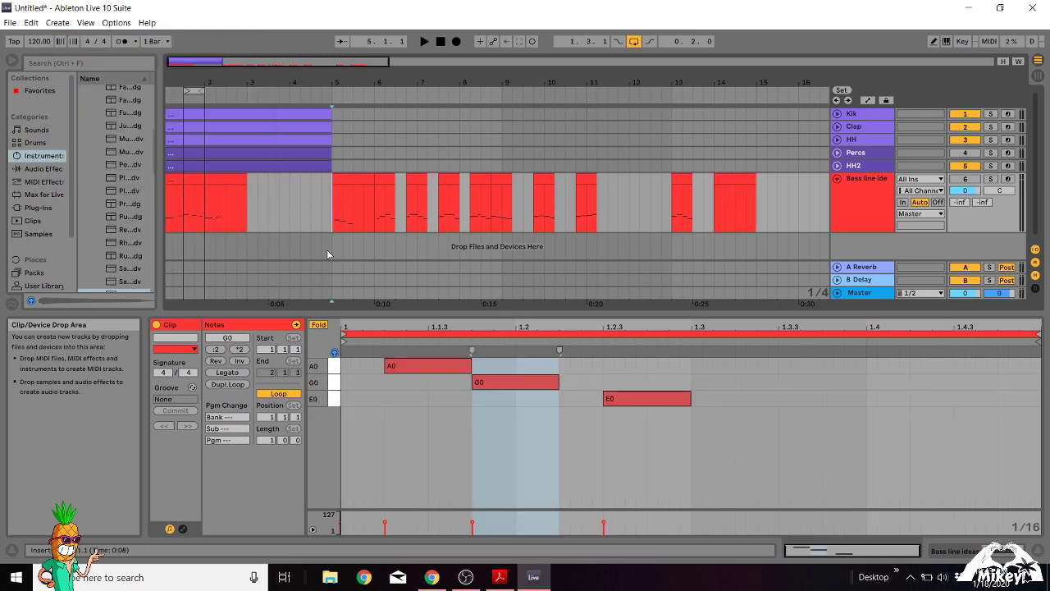
key("ctrl+shift+t")
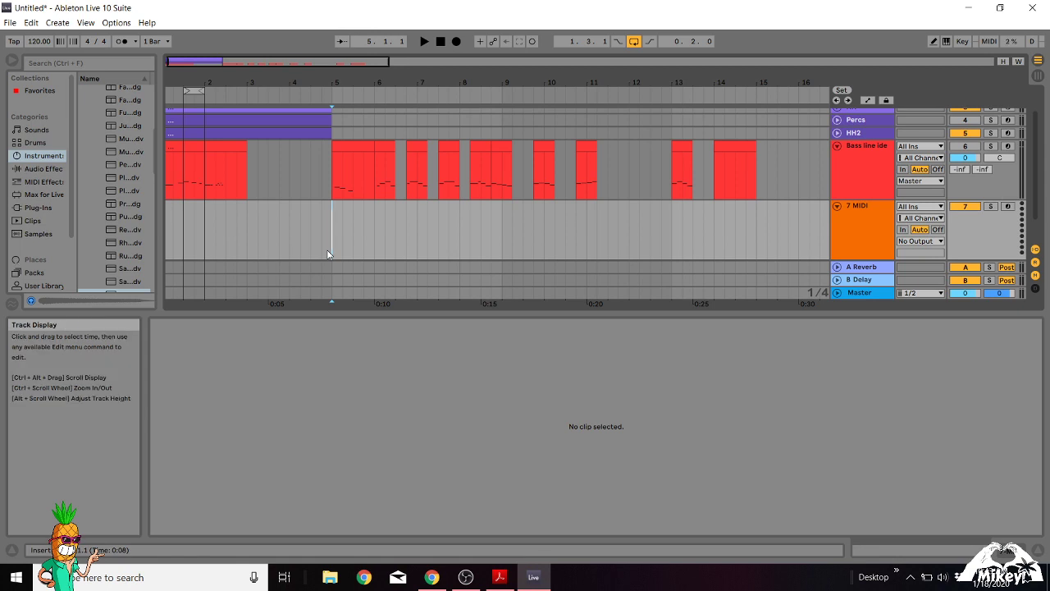
Rename the new MIDI track as Minor.
left_click(862, 207)
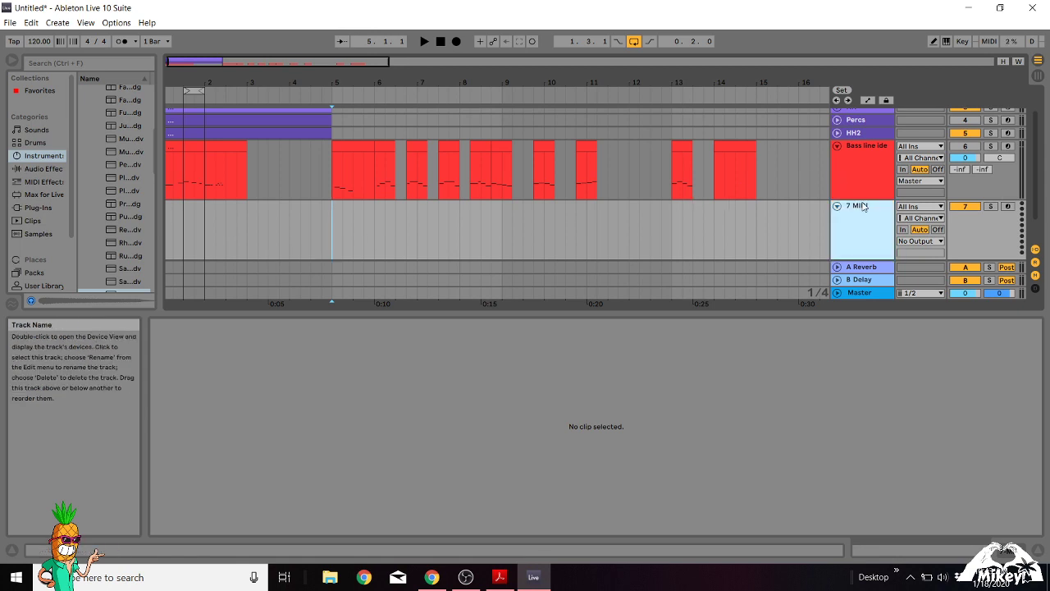
right_click(863, 205)
left_click(890, 257)
type("Mino")
key("Return")
type("r")
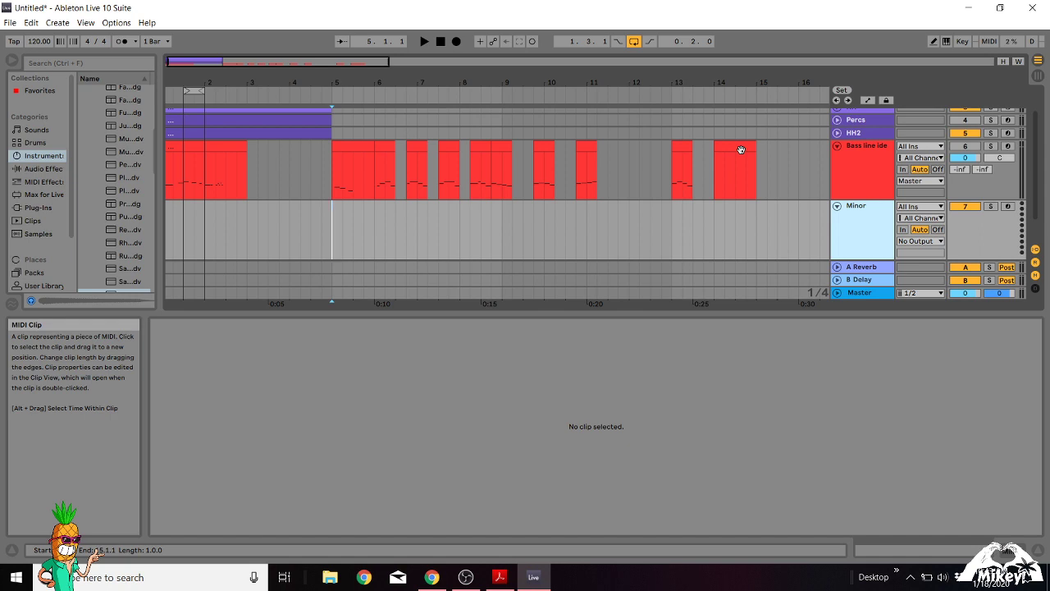
Move the one-bar clip at bar 14 of the bass line track to bar 1 of the Minor track.
left_click(741, 149)
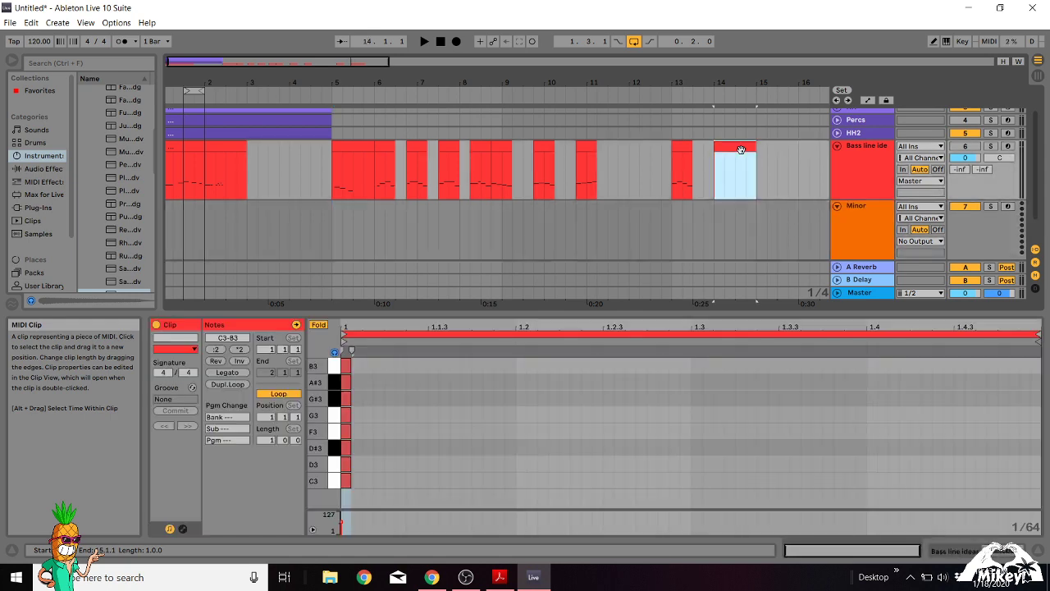
left_click_drag(741, 150, 193, 219)
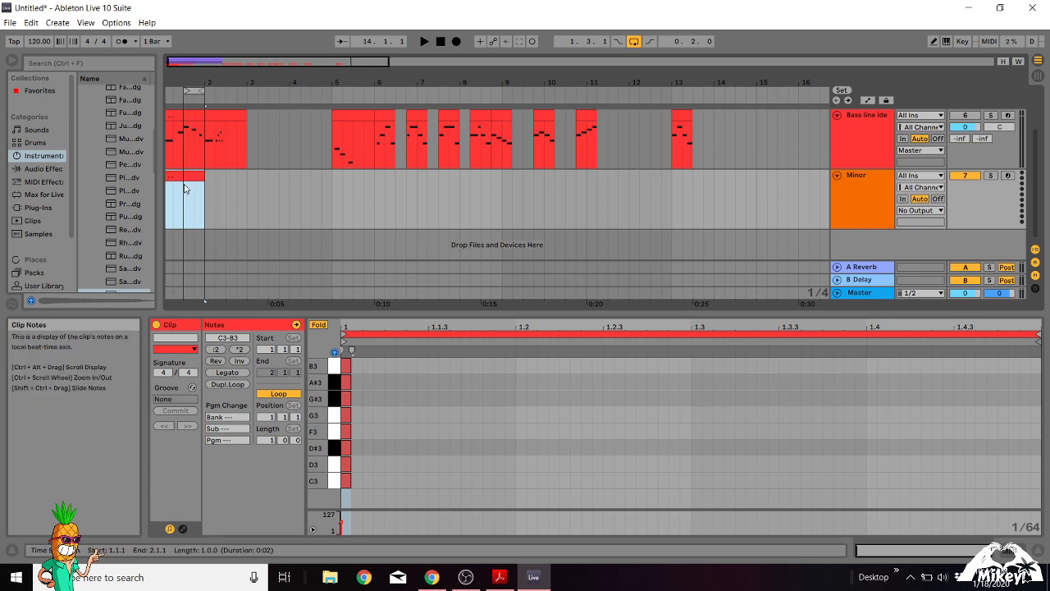
Try out inserting an empty one-bar MIDI clip at bar 3 of the Minor track and undo it.
left_click_drag(247, 204, 288, 208)
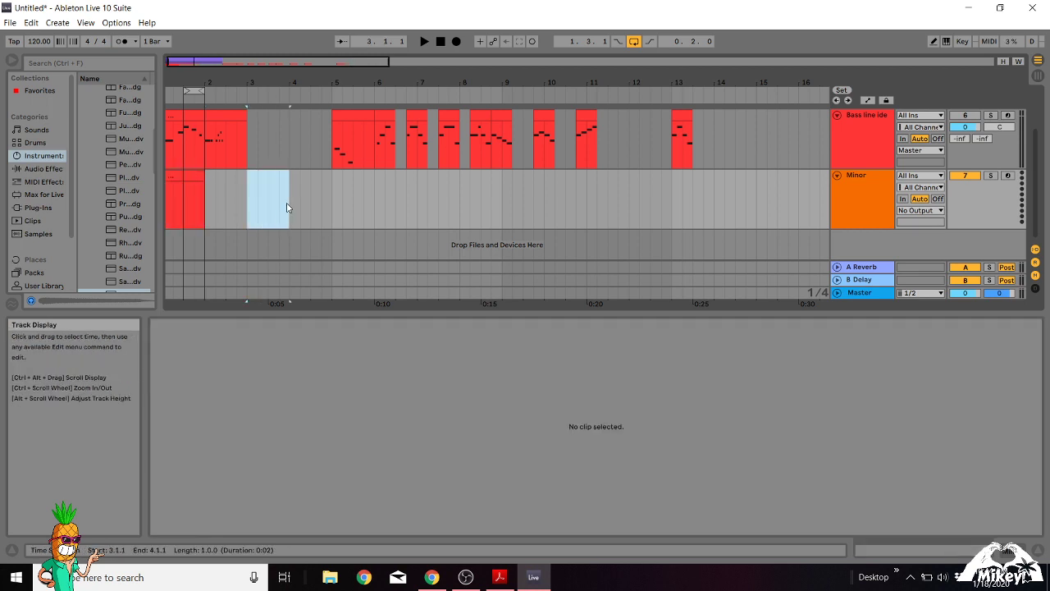
key("ctrl+shift+m")
key("ctrl+z")
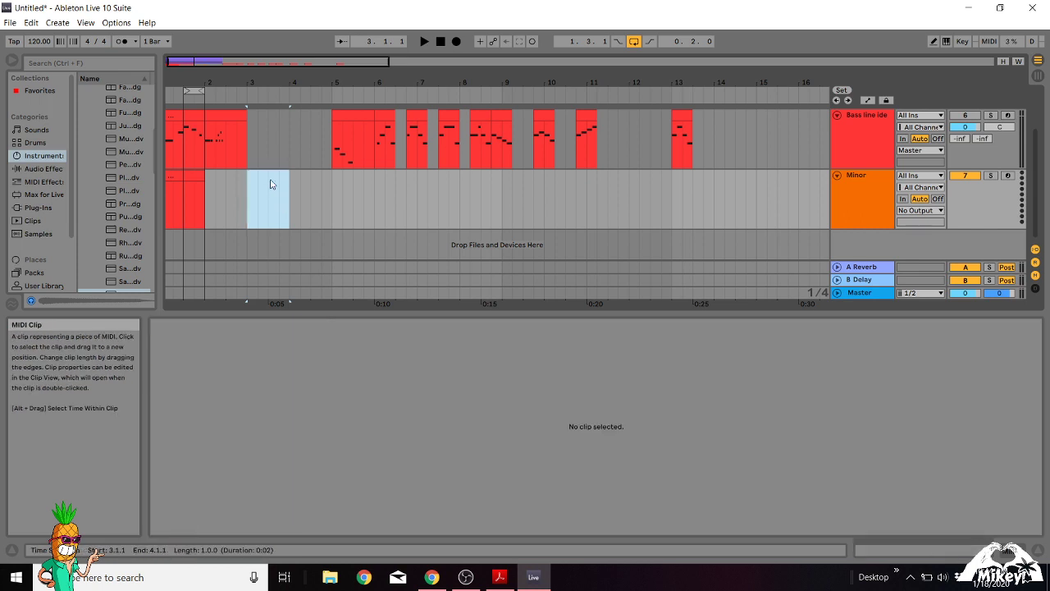
Recolor the clip on the Minor track orange to match its track.
left_click(194, 176)
right_click(194, 176)
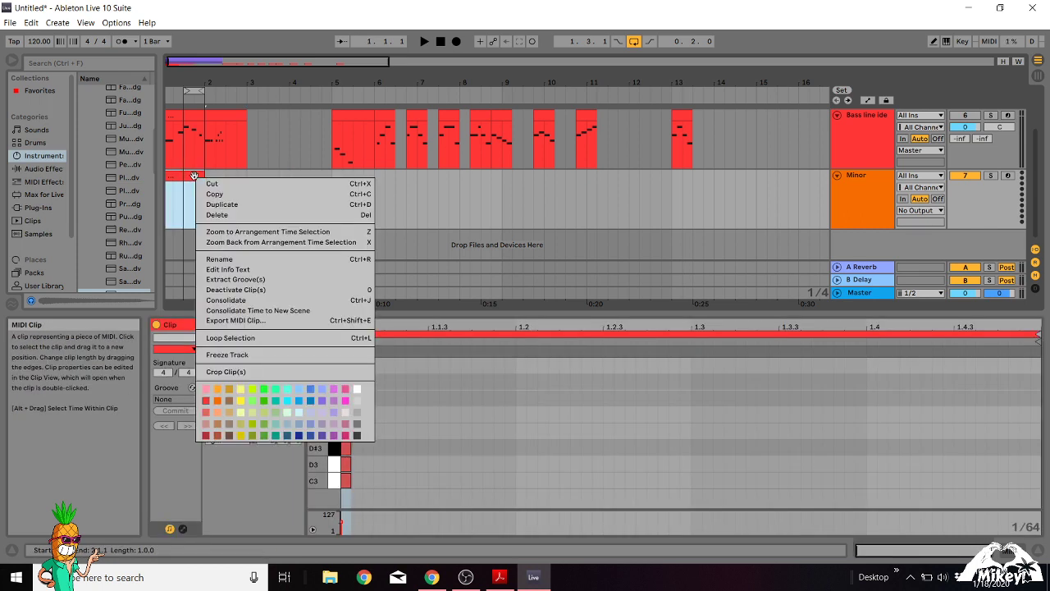
left_click(218, 399)
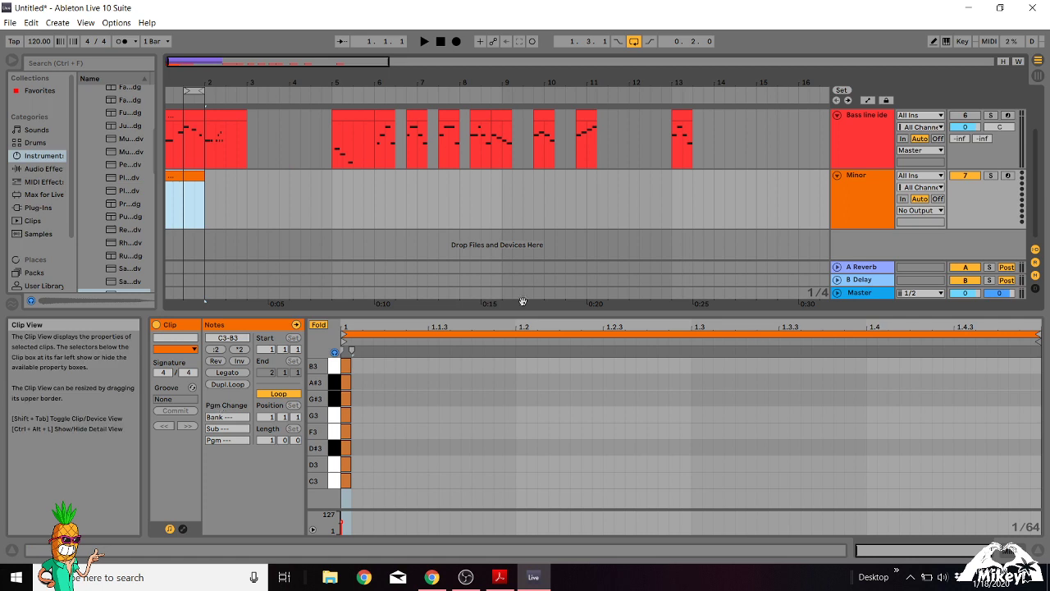
Collapse the bass line track and rename the clip on the Minor track as Minor Scale.
left_click(837, 114)
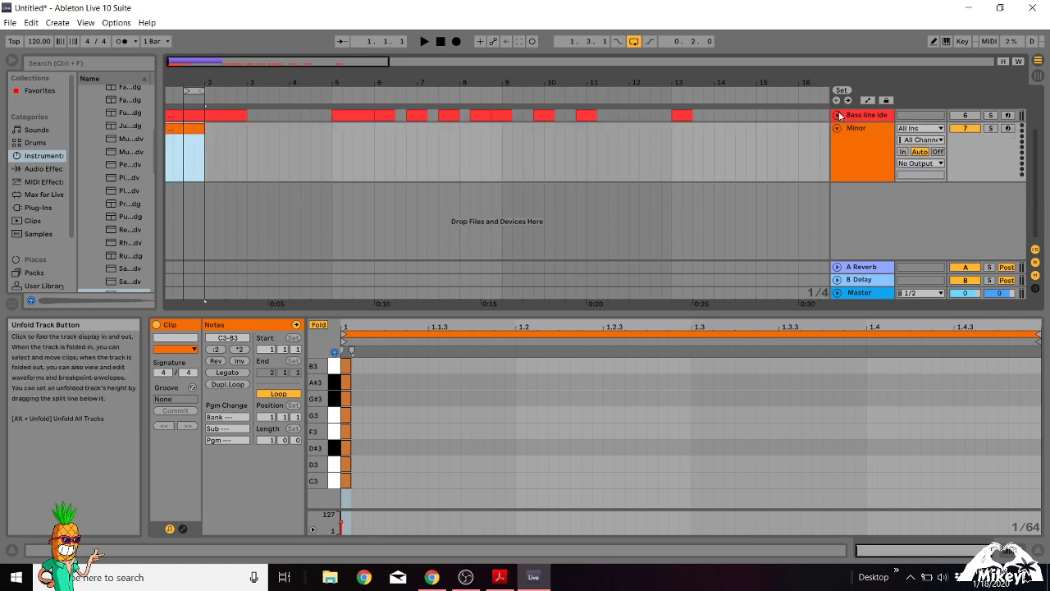
right_click(195, 129)
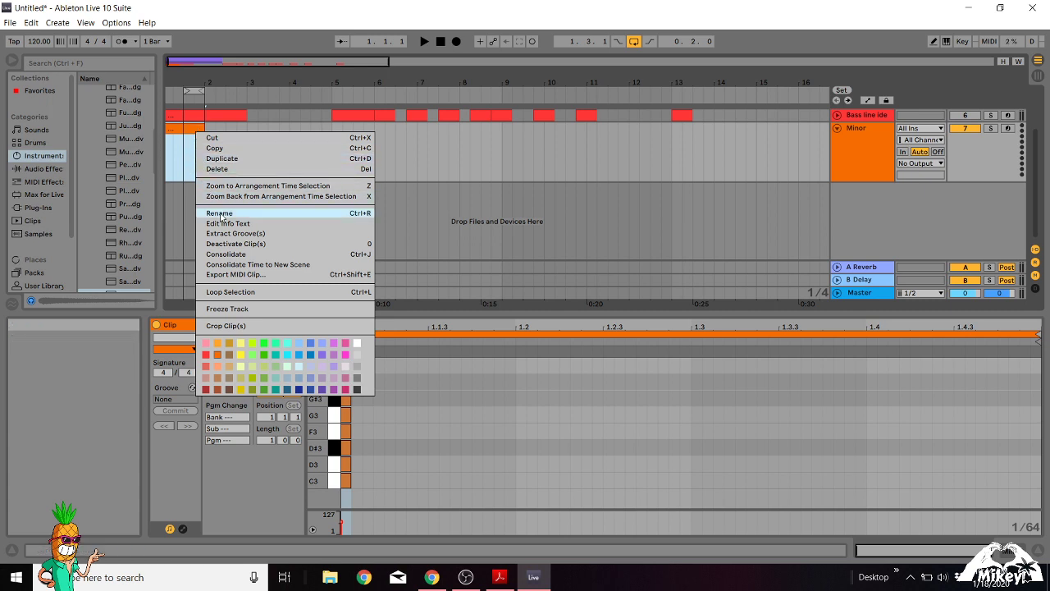
left_click(179, 145)
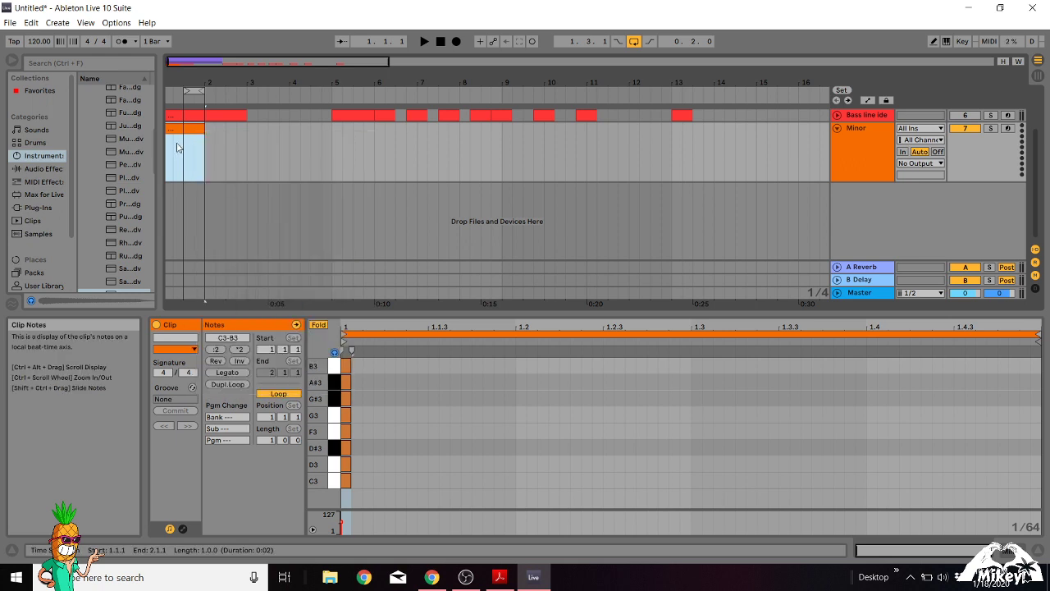
key("ctrl+r")
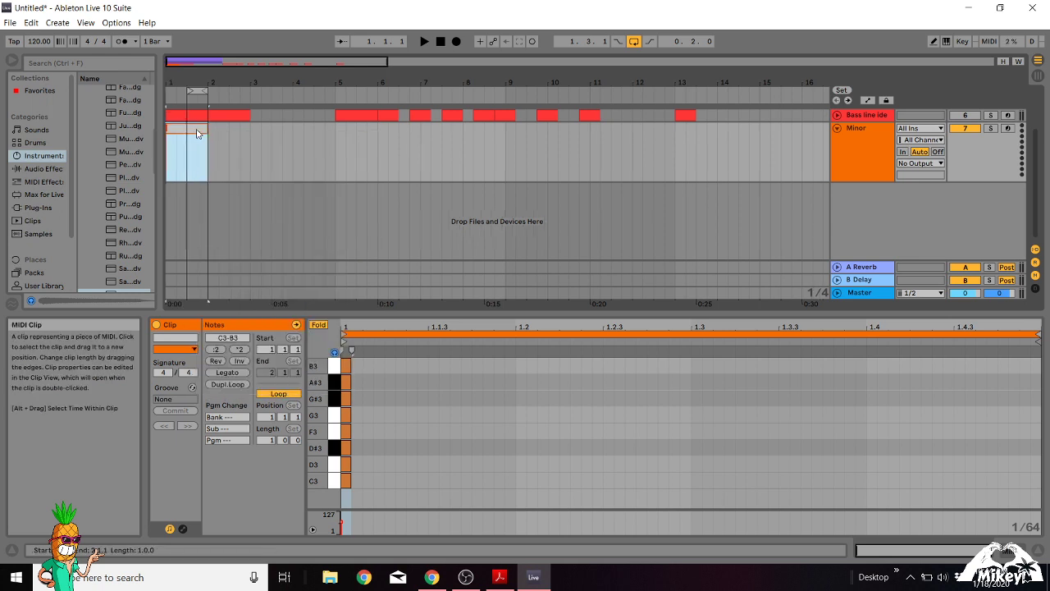
type("Minor Scale")
key("Return")
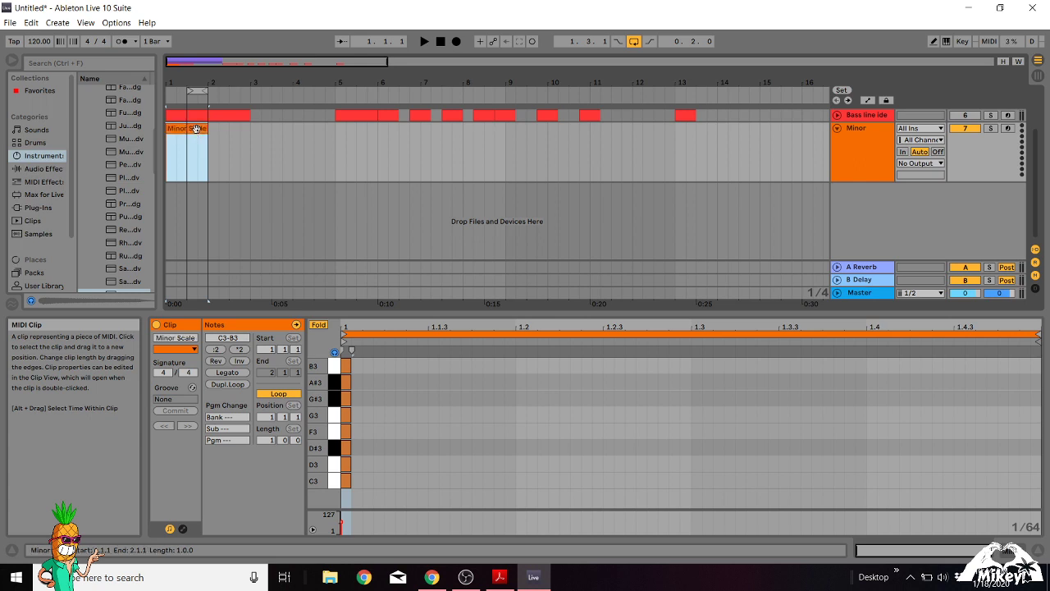
Turn off Fold to show every key in the Minor Scale clip and enlarge the note editor.
left_click(319, 326)
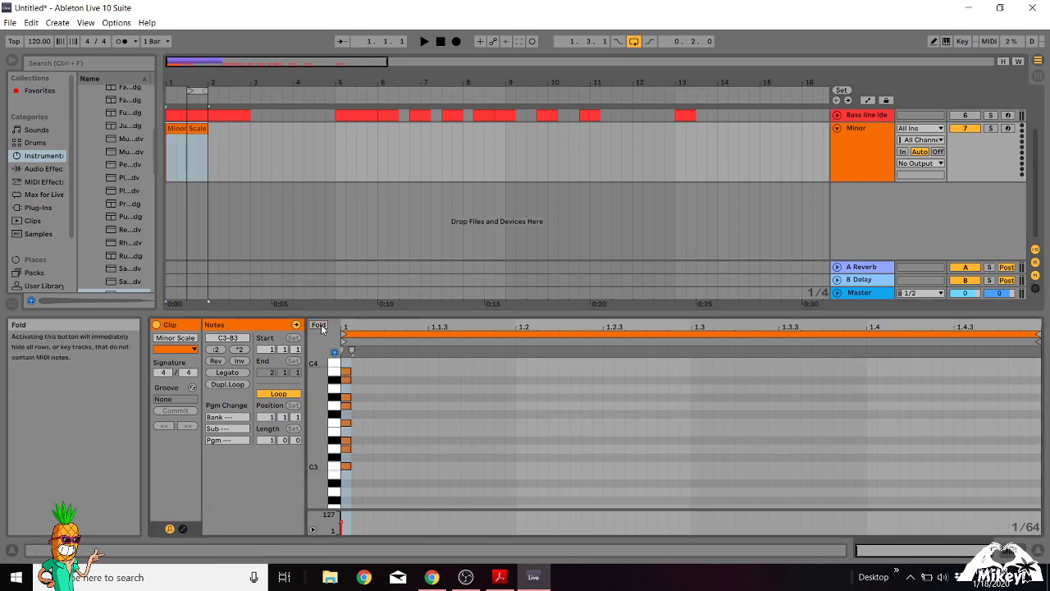
left_click_drag(371, 297, 371, 265)
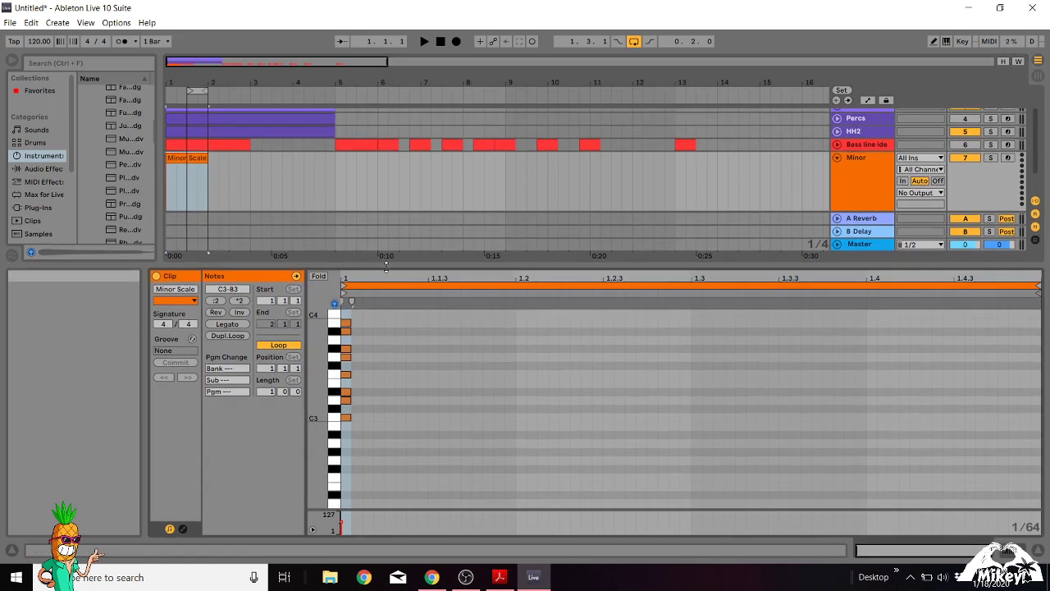
Try adding single C3, D3 and D#3 notes beside the existing scale notes and delete them.
double_click(379, 417)
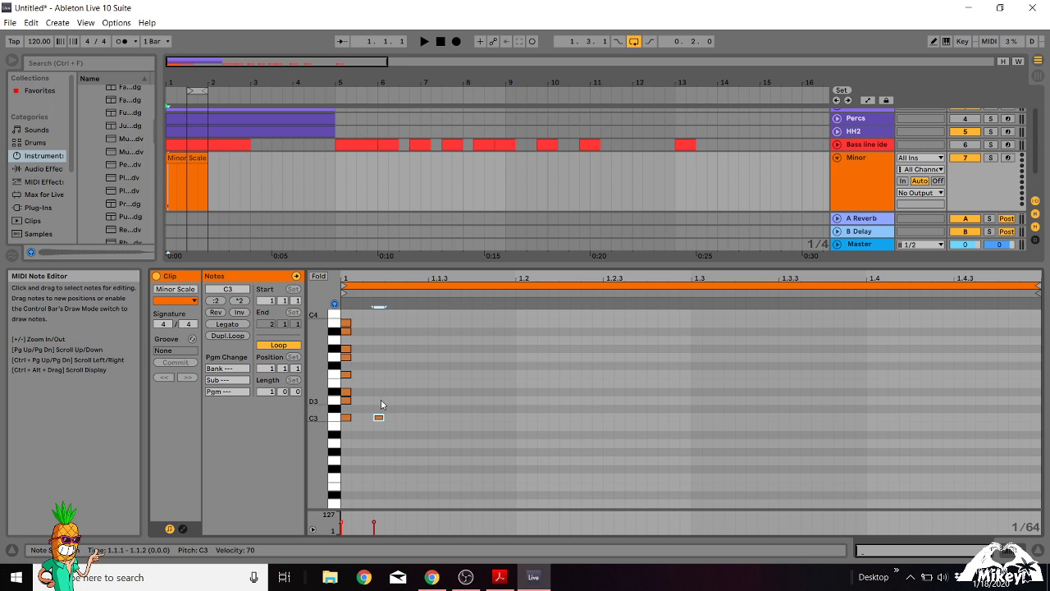
double_click(379, 401)
double_click(379, 392)
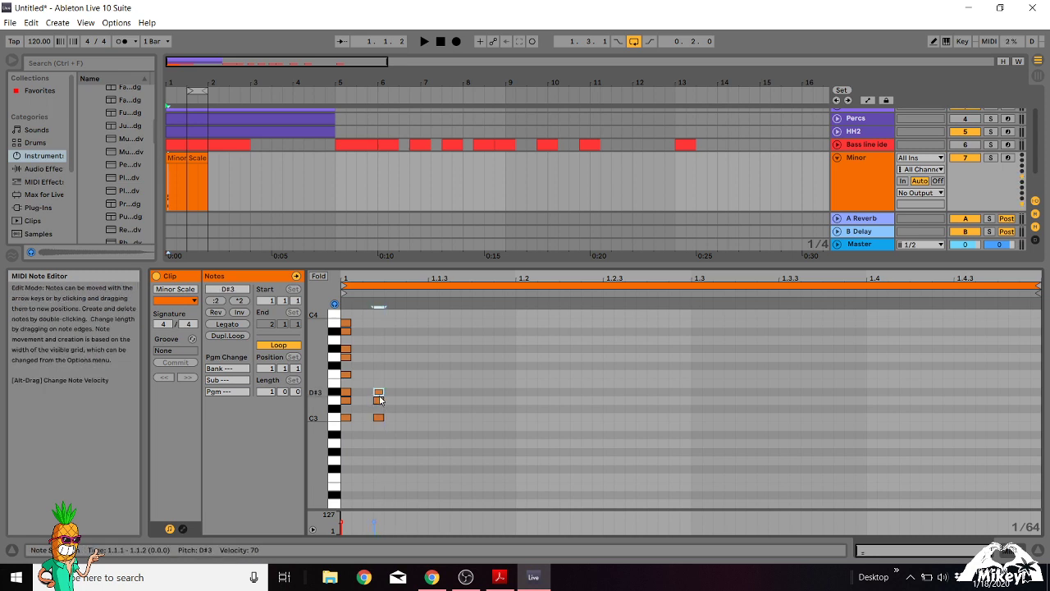
left_click_drag(372, 385, 385, 422)
key("Delete")
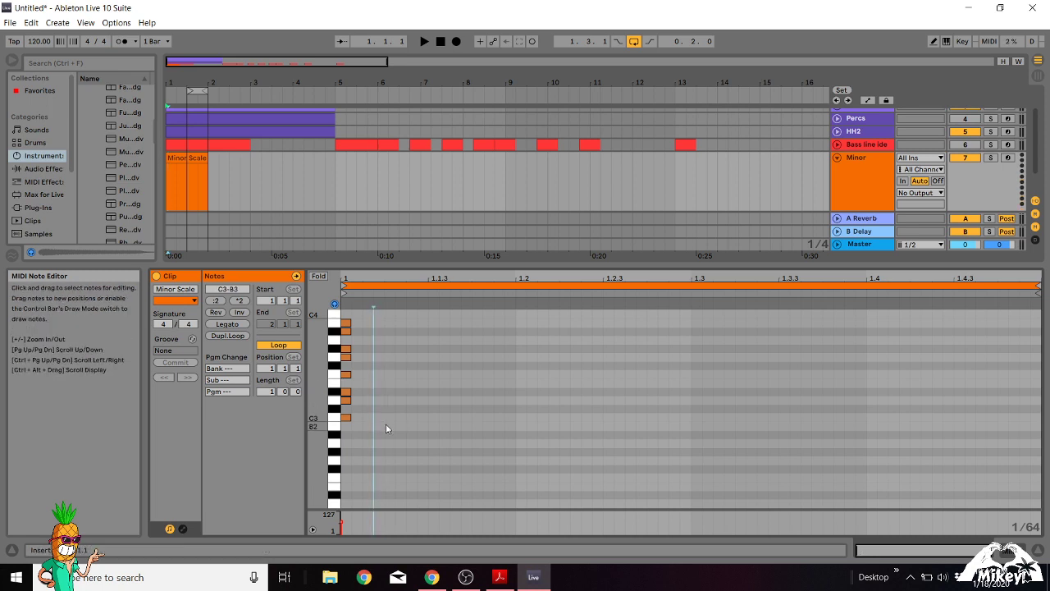
Draw a second column of C3, D3, D#3, F3, G3, G#3, A#3 and B3 notes beside the existing scale notes using Draw Mode.
key("b")
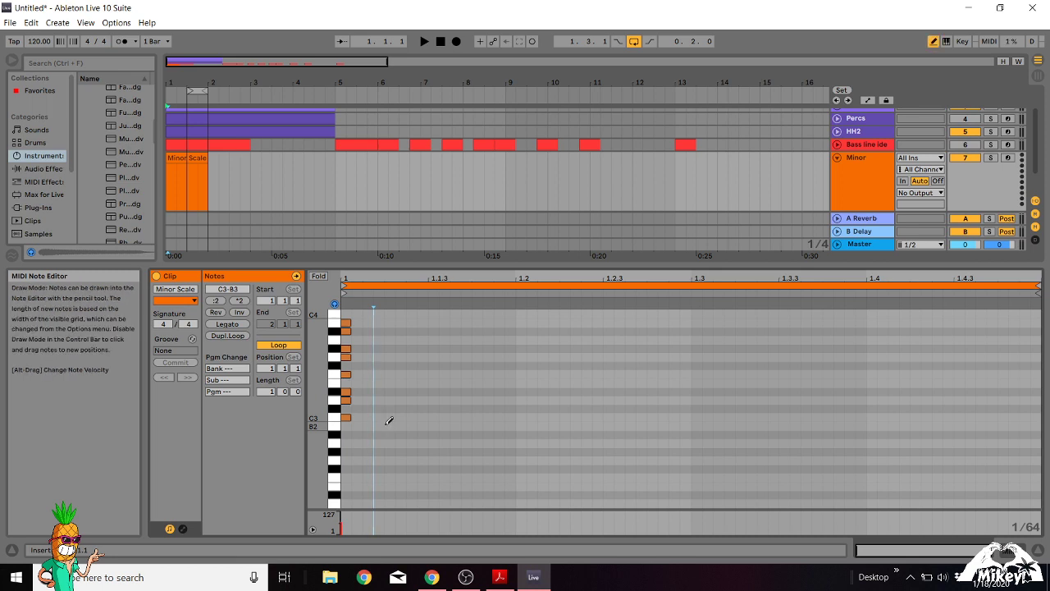
key("b")
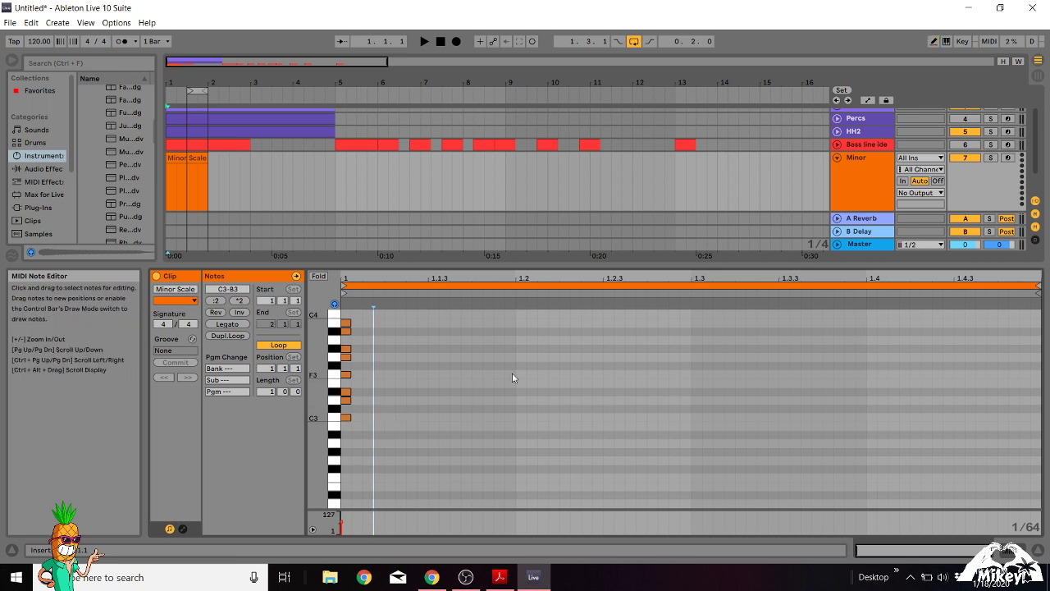
left_click(933, 43)
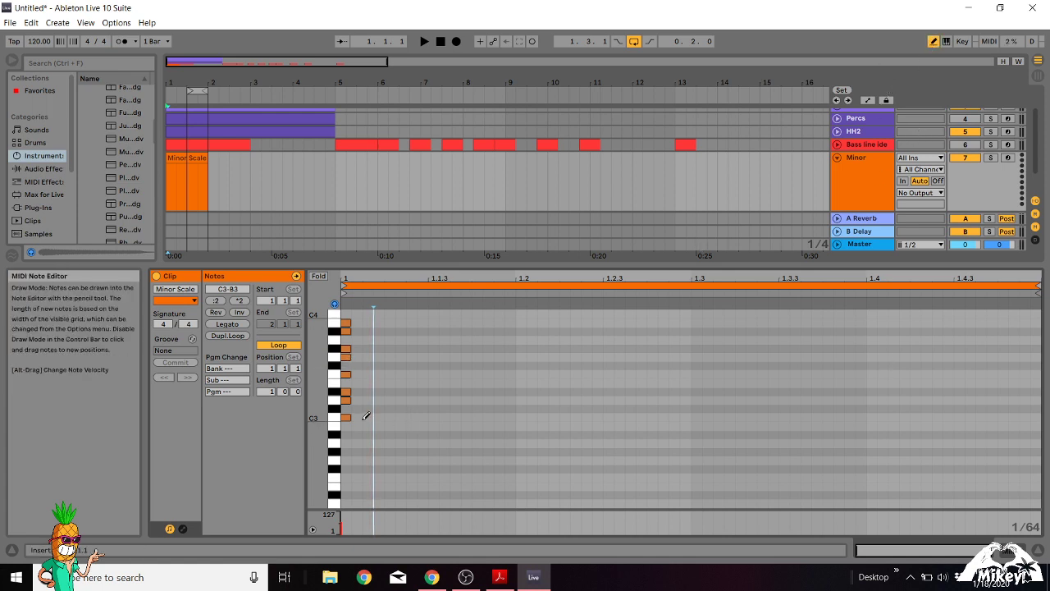
left_click(368, 418)
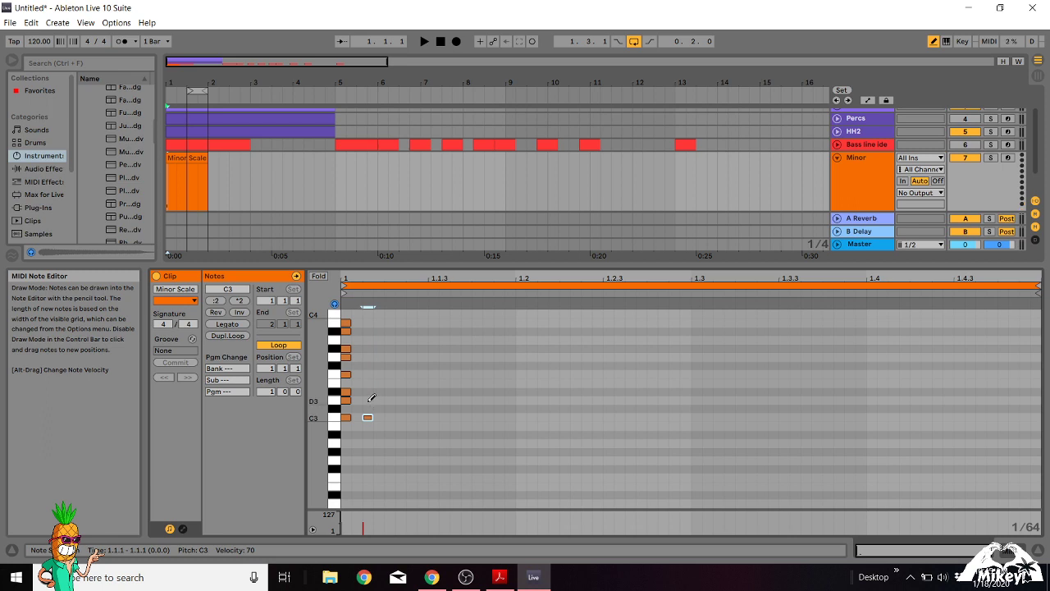
left_click(368, 400)
left_click(369, 393)
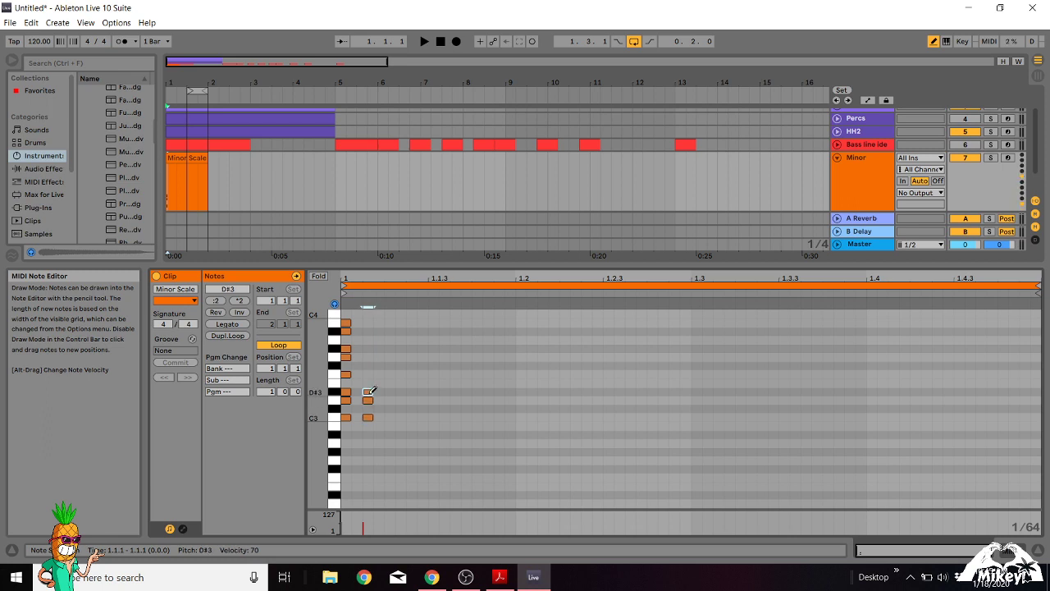
left_click(369, 374)
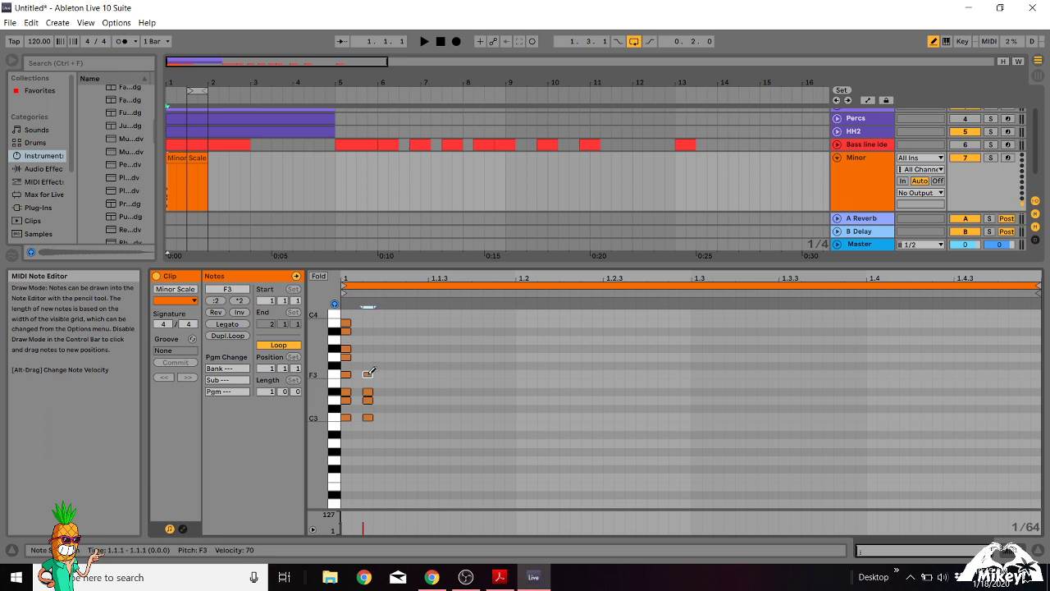
left_click(368, 357)
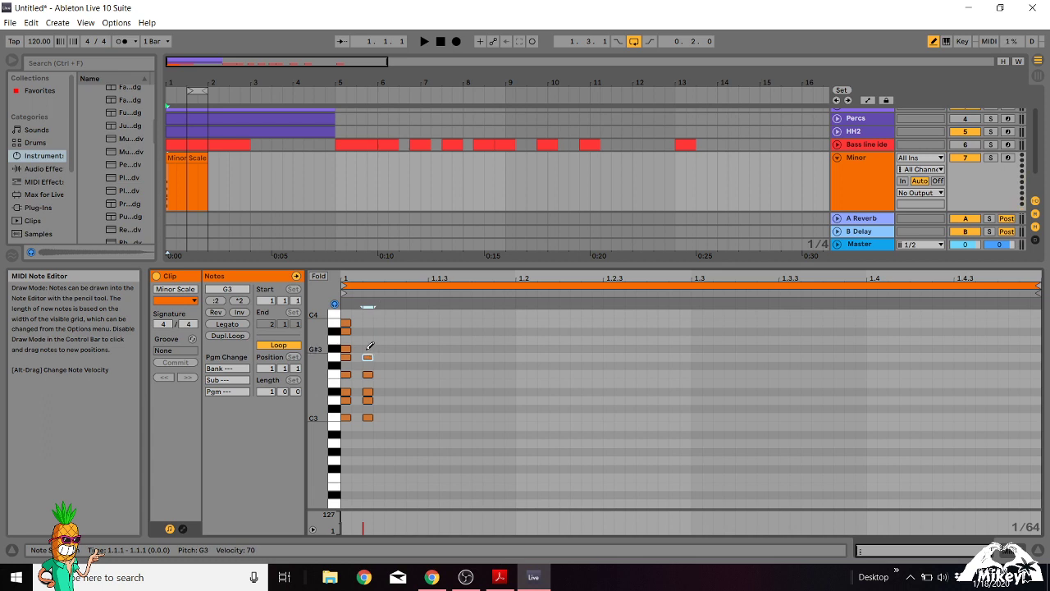
left_click(368, 349)
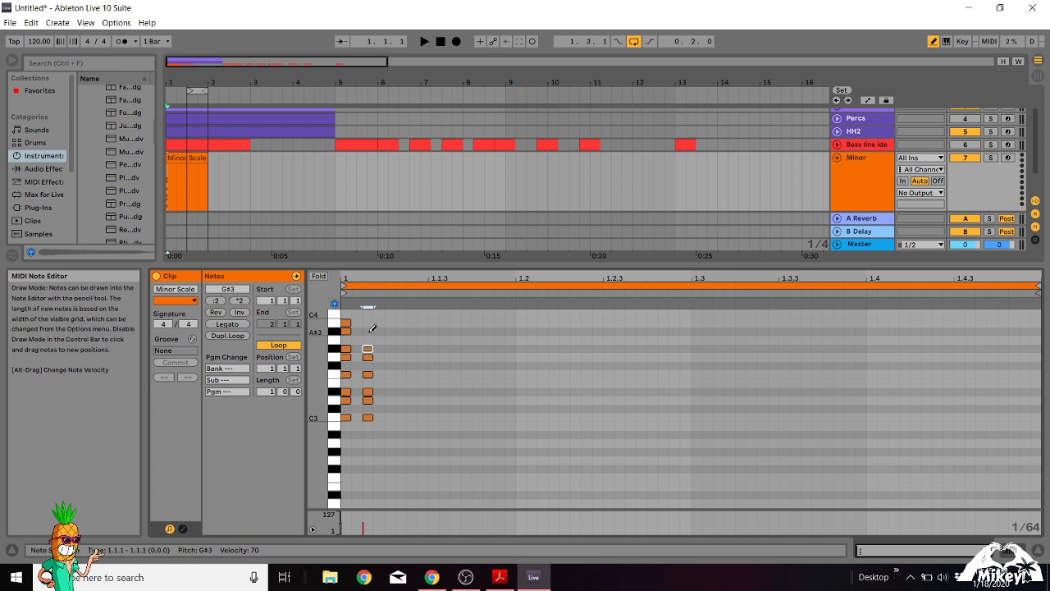
left_click(368, 331)
left_click(370, 322)
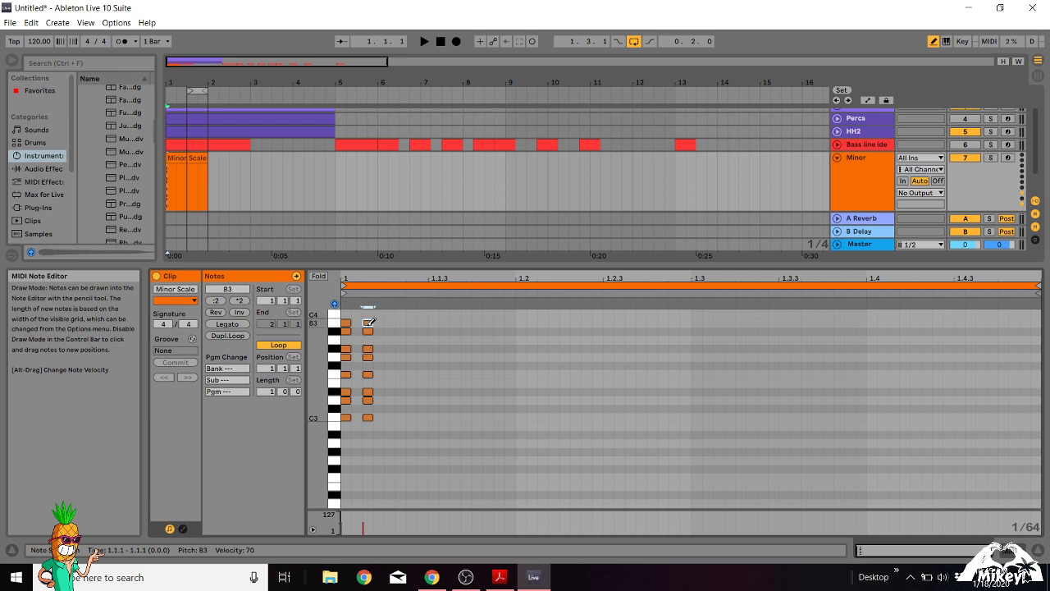
Leave Draw Mode and delete the second column of notes beside the scale notes.
key("b")
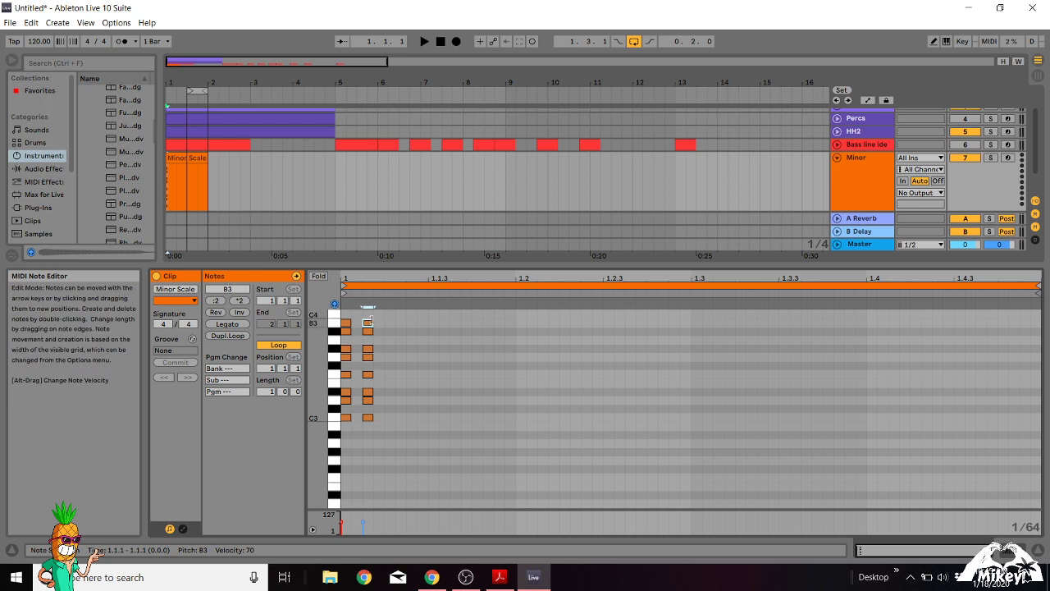
left_click_drag(371, 318, 370, 418)
key("Delete")
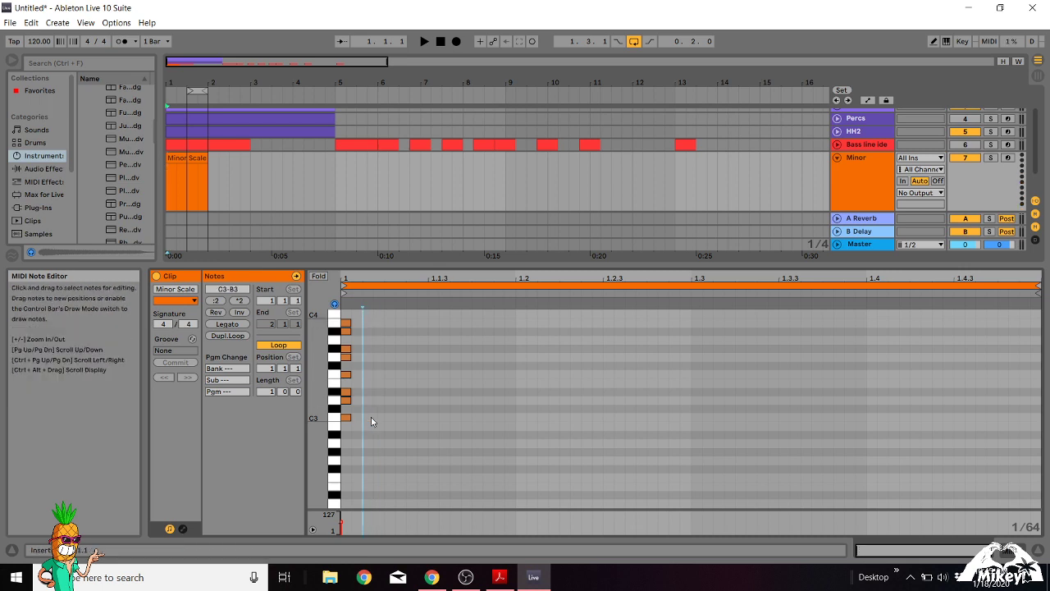
Move all the minor scale notes one grid step earlier, in front of the clip's start, and fit the key range to them.
left_click_drag(351, 317, 353, 422)
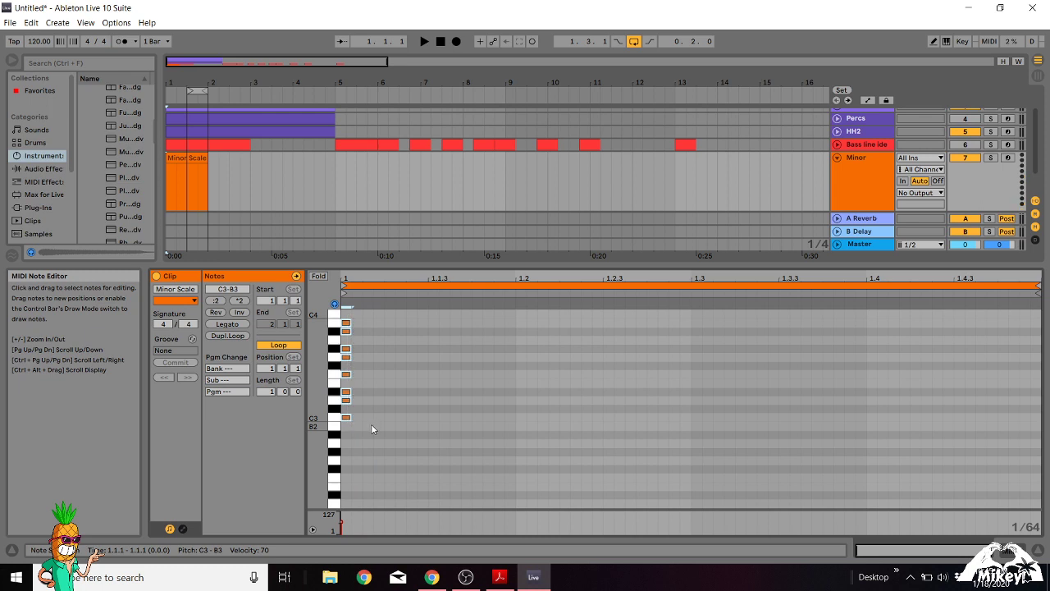
left_click(372, 425)
key("ctrl+a")
key("Left")
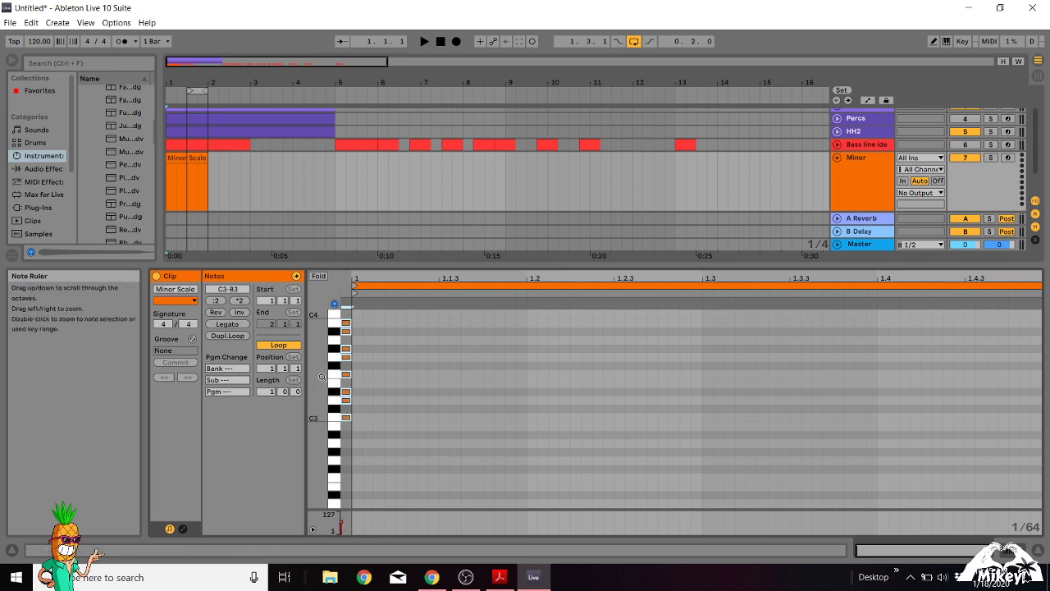
double_click(335, 414)
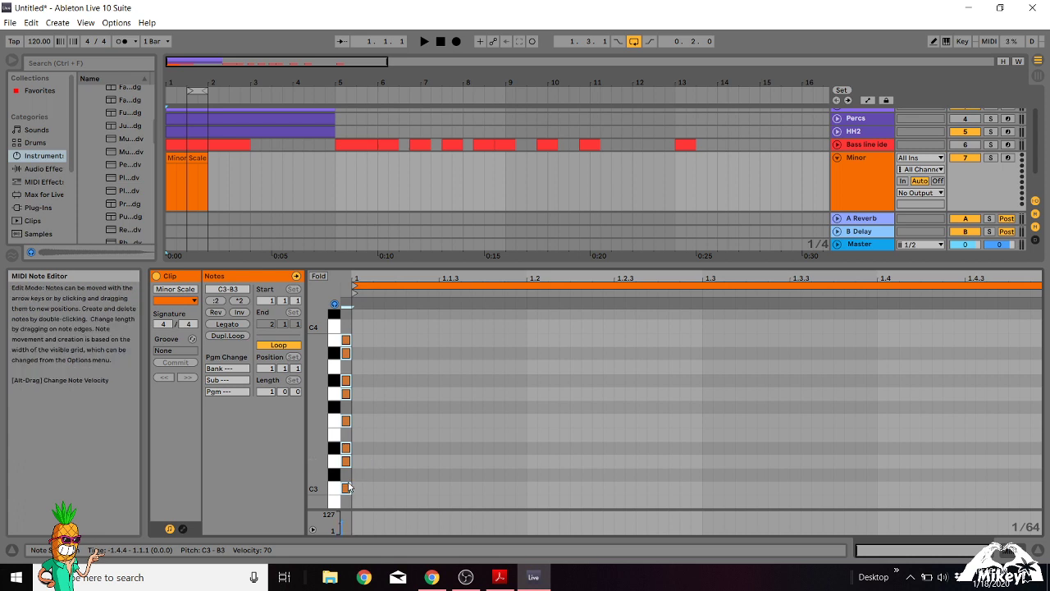
Turn on Fold for the Minor Scale clip so only the keys used by the scale are shown.
left_click(184, 157)
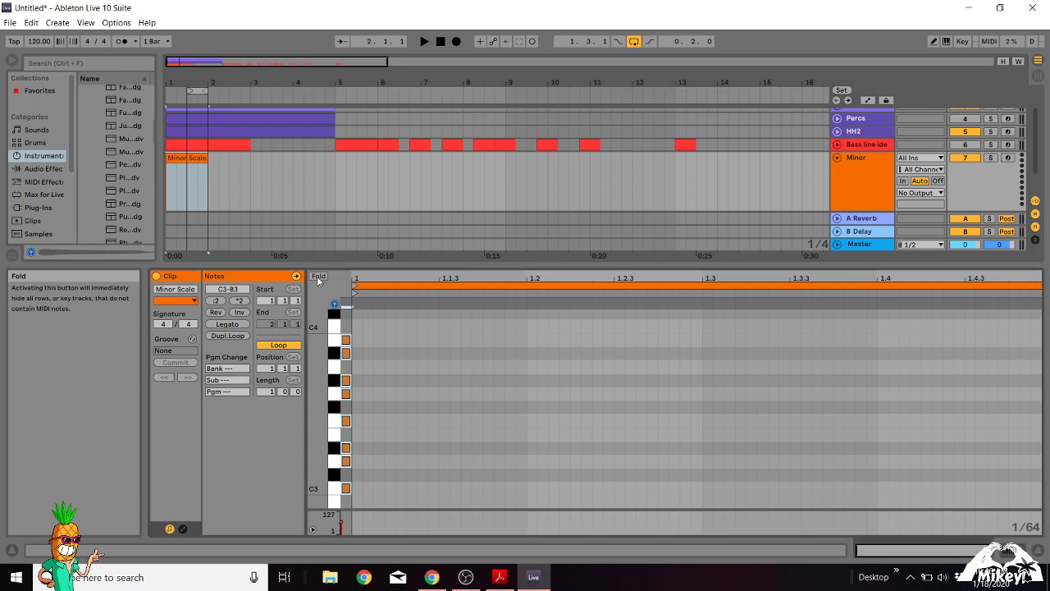
left_click(318, 278)
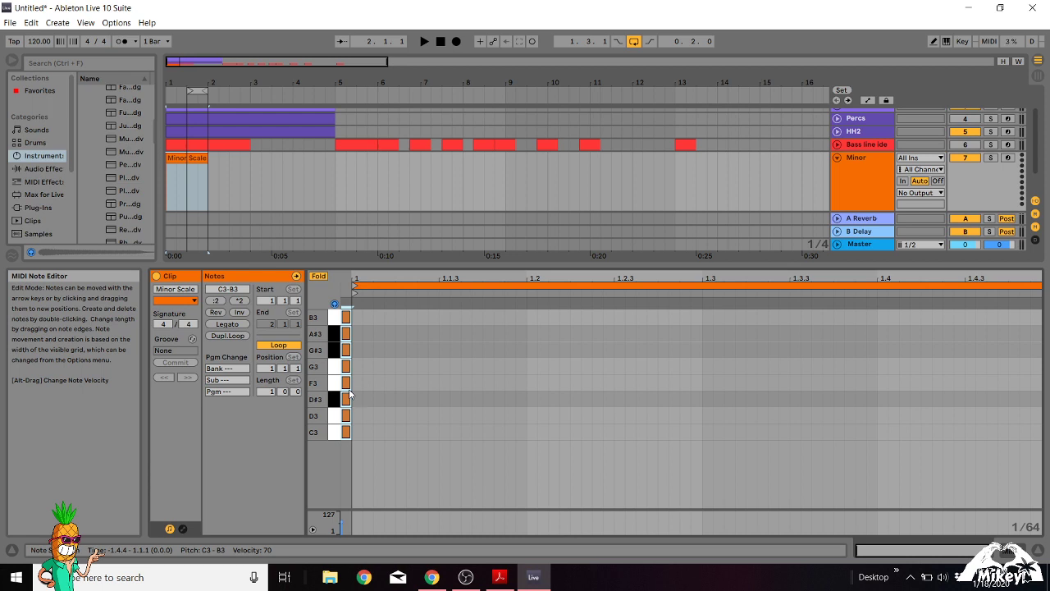
left_click(324, 279)
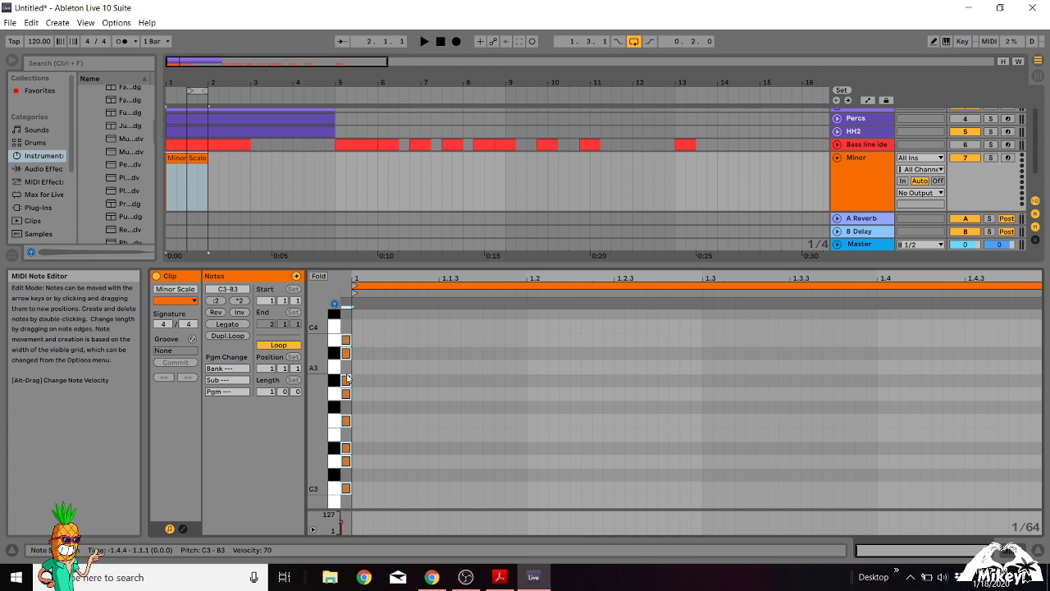
left_click(319, 276)
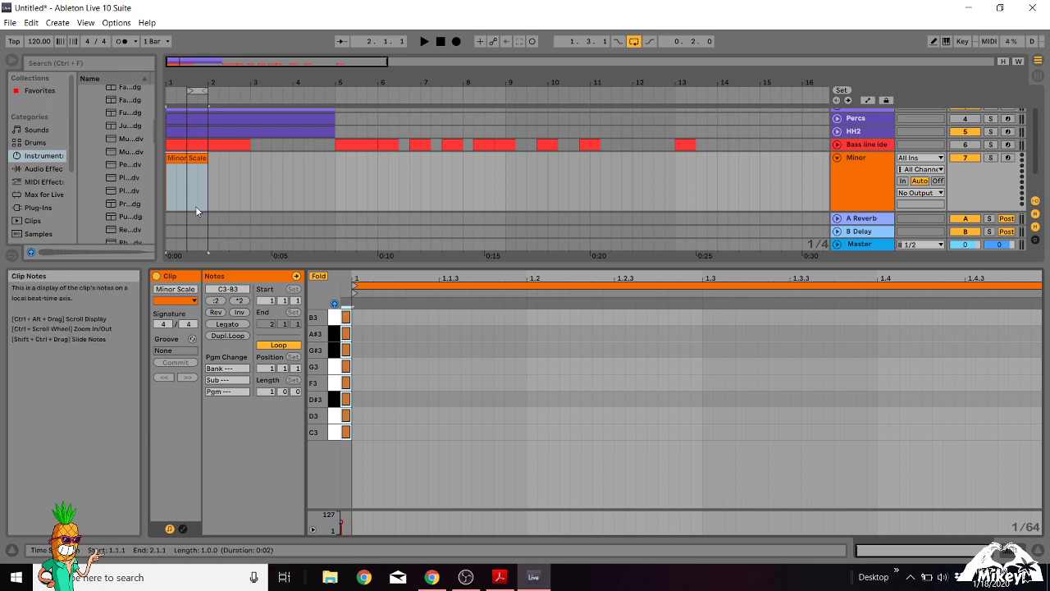
Duplicate the Minor track together with its Minor Scale clip.
scroll(609, 205, "down", 2)
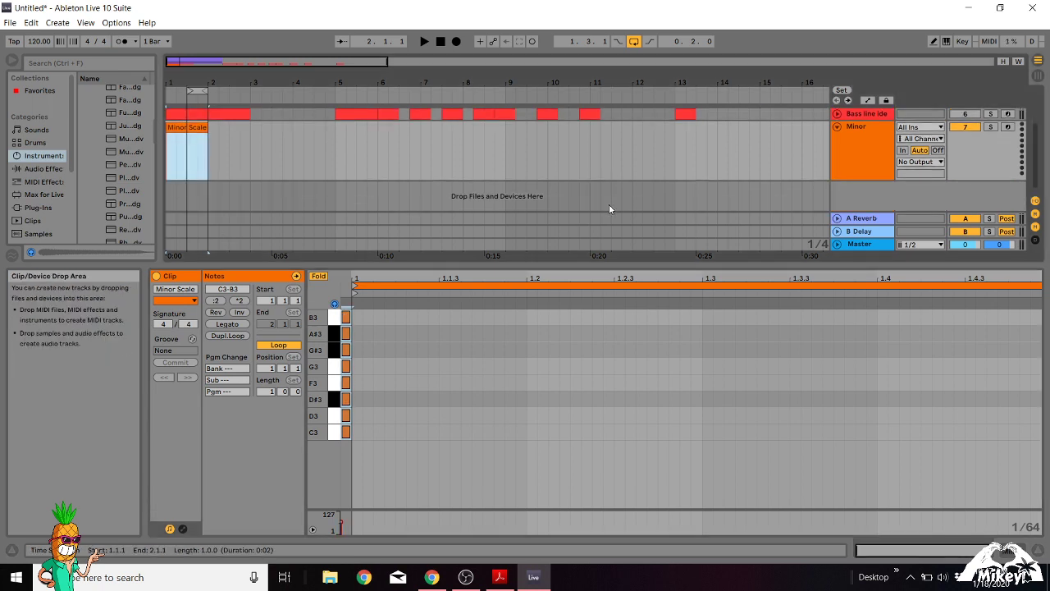
left_click(178, 196)
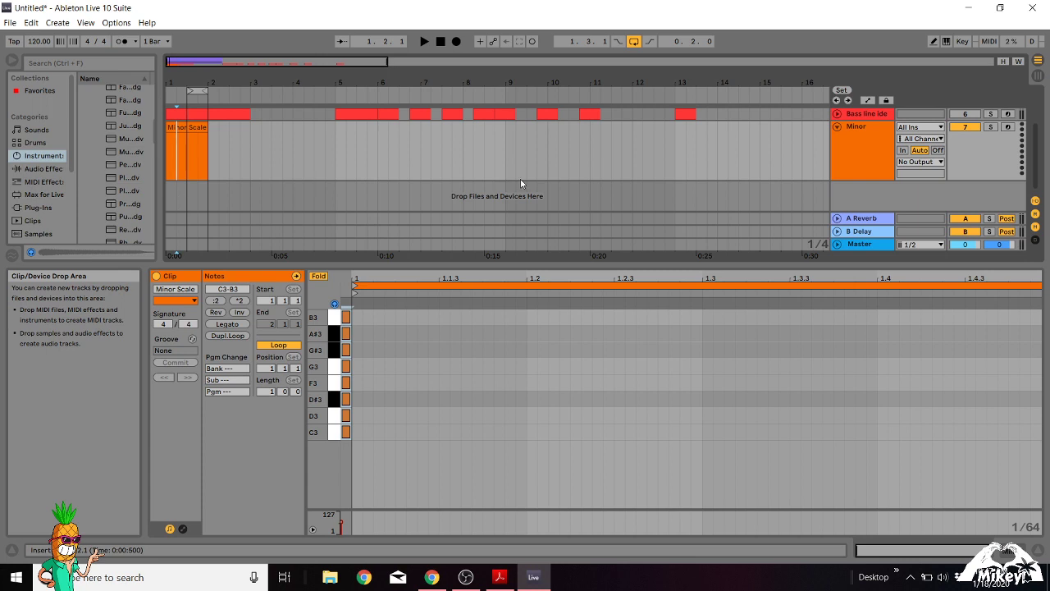
left_click(866, 130)
right_click(866, 129)
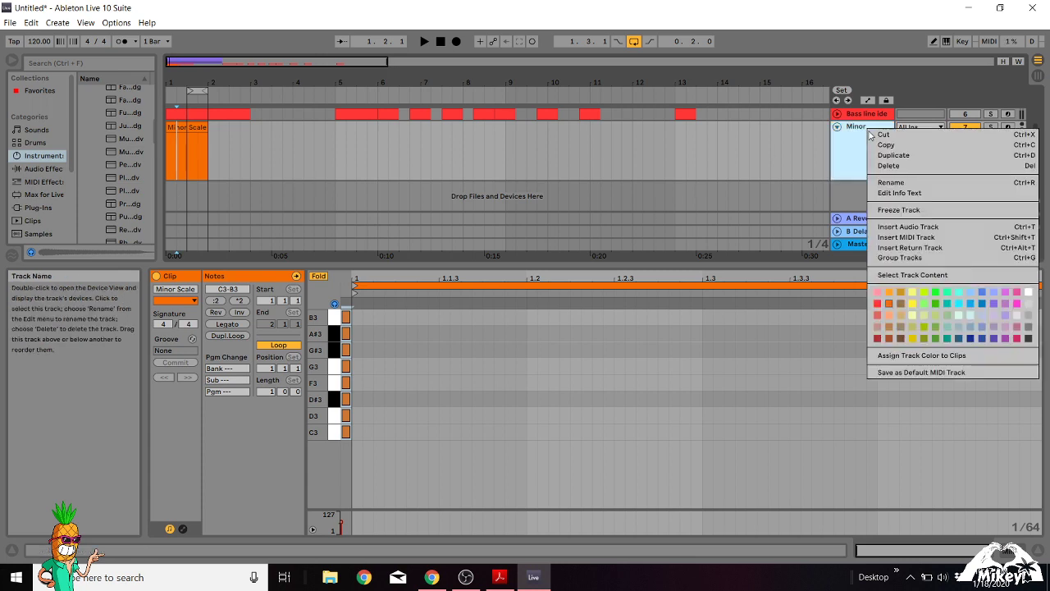
left_click(869, 155)
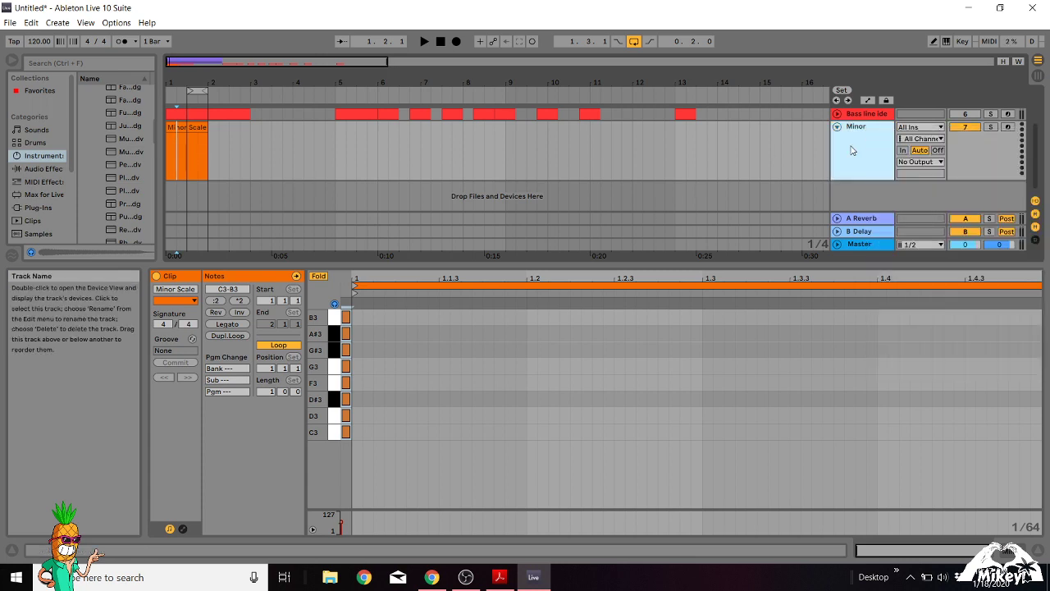
Rename the clip on the duplicated track as Major Scale.
right_click(179, 159)
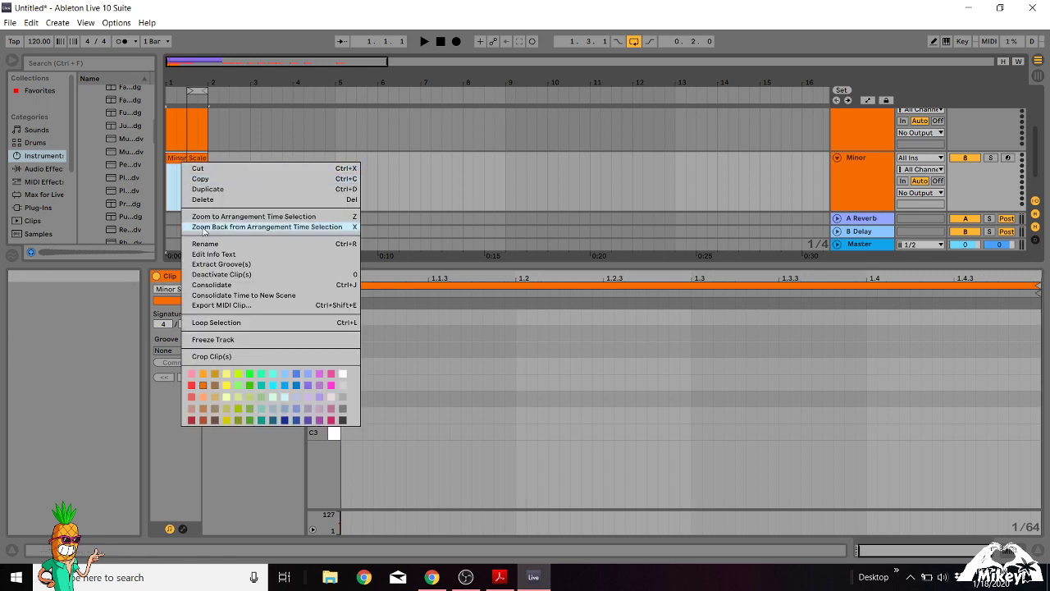
left_click(172, 161)
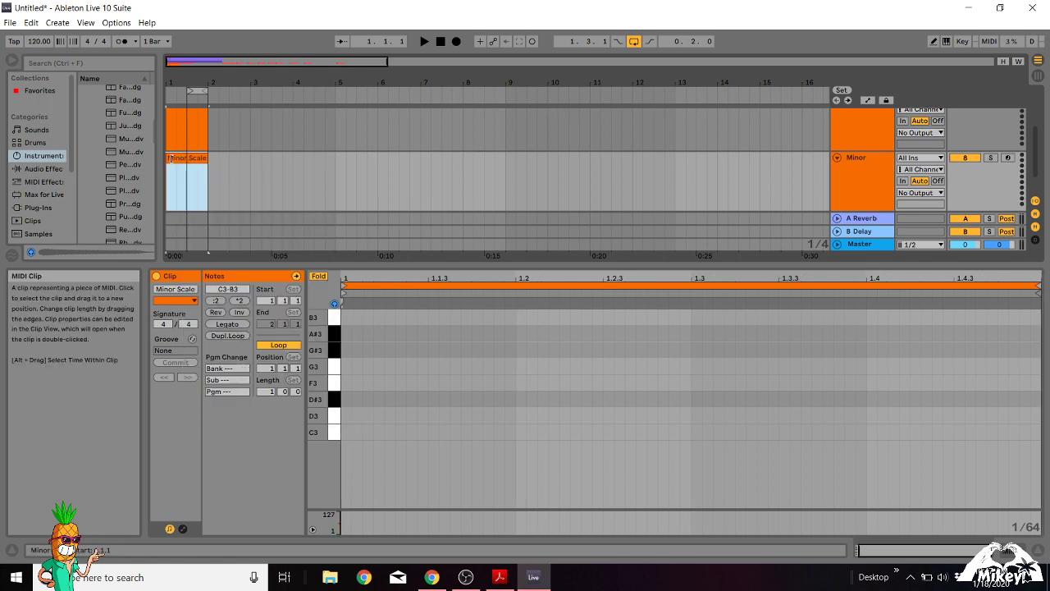
type("Major Sc")
Recolor the Major Scale clip and its duplicated track the same salmon red.
right_click(173, 159)
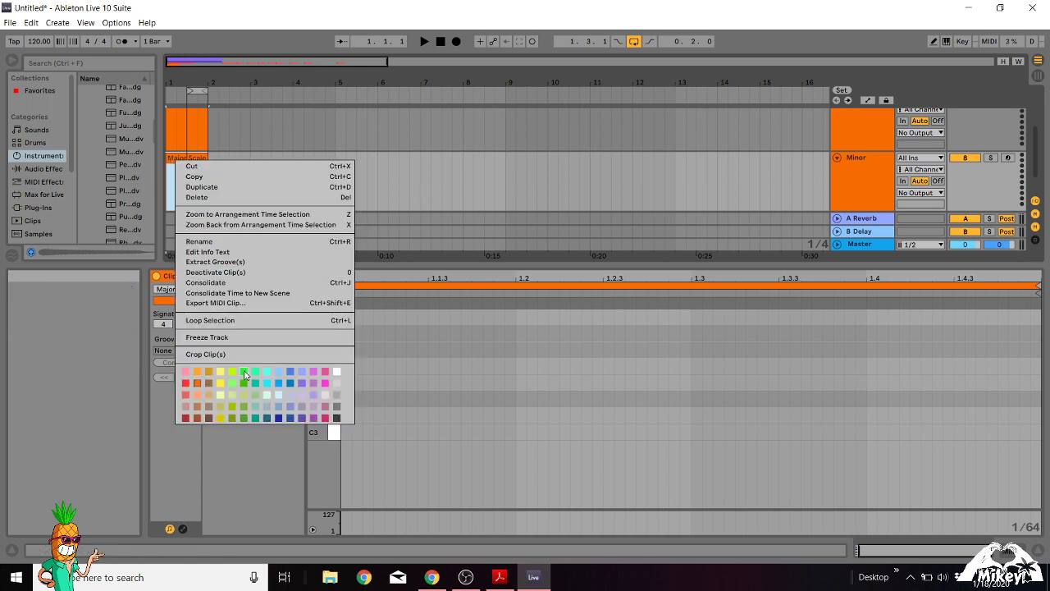
left_click(186, 394)
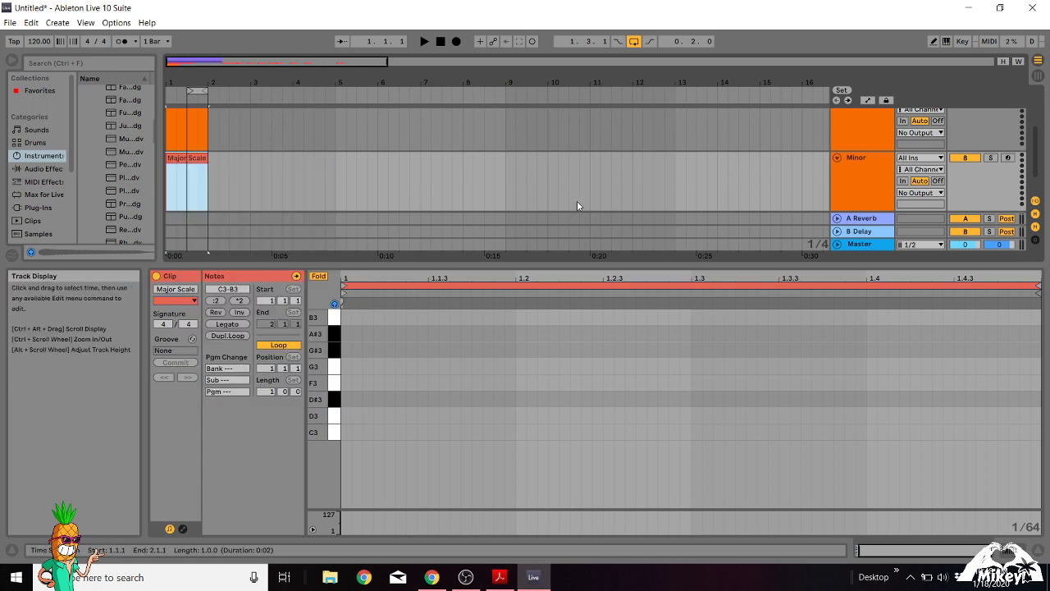
left_click(849, 185)
right_click(853, 172)
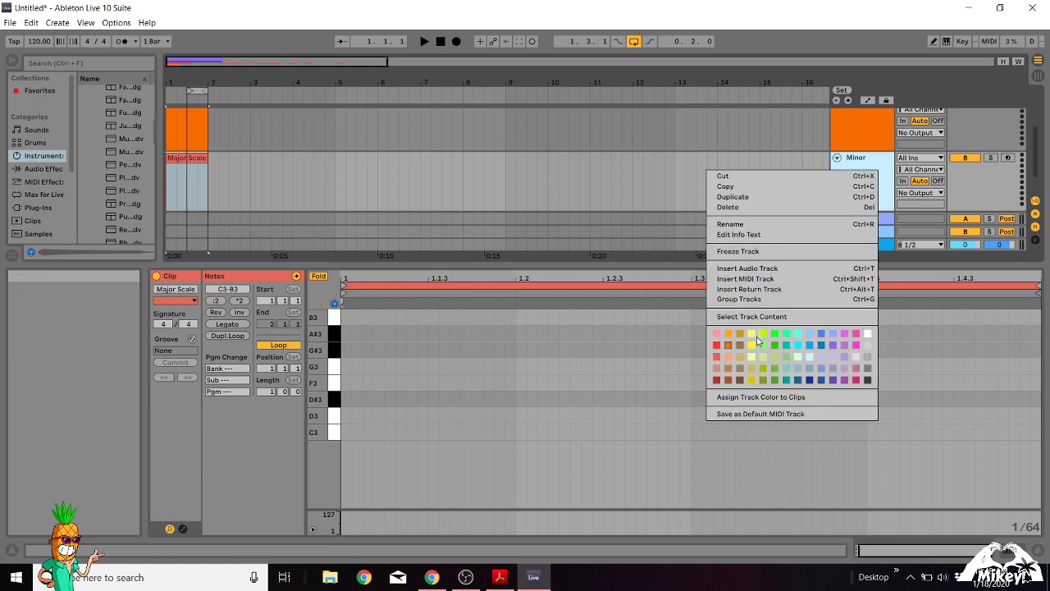
left_click(715, 356)
Rename the duplicated Minor track as Major.
left_click(862, 160)
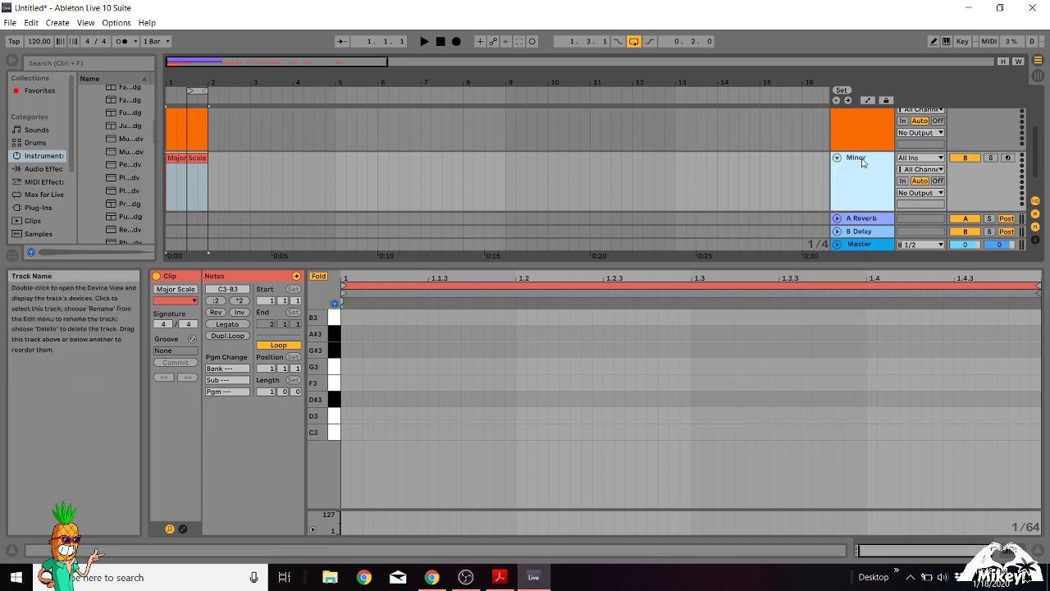
right_click(861, 159)
left_click(895, 213)
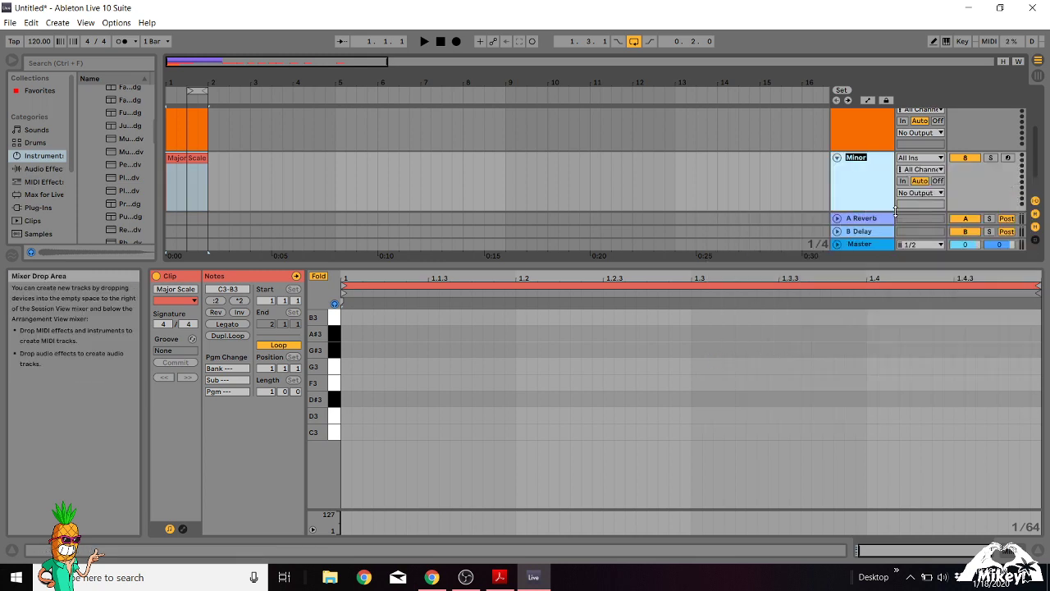
type("M")
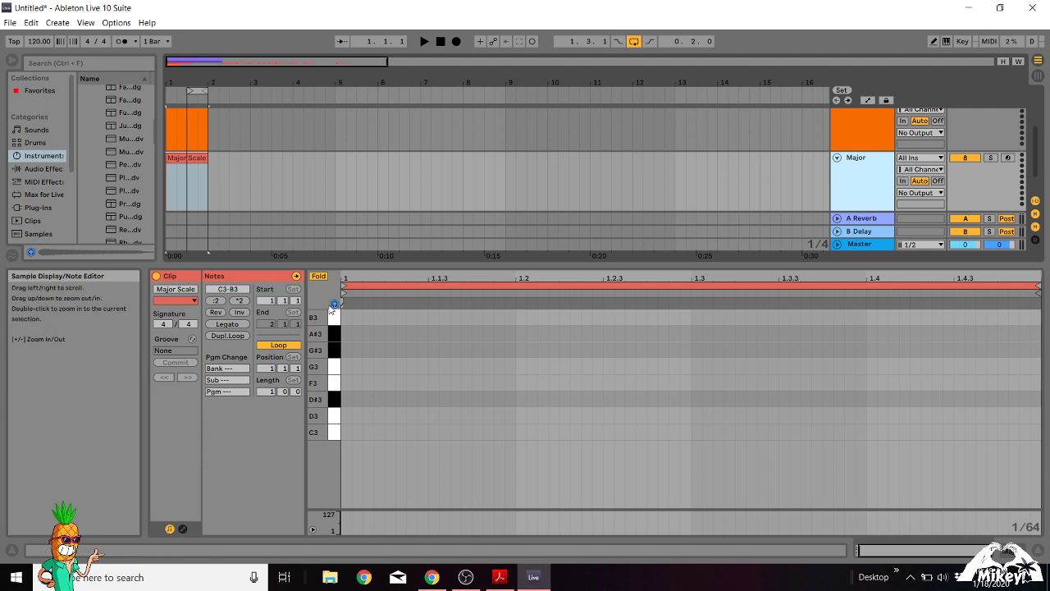
Unfold the Major Scale clip's note editor and add the notes C3, D3, E3, F3, G3, A3, B3 and C4 at the clip start.
left_click(320, 275)
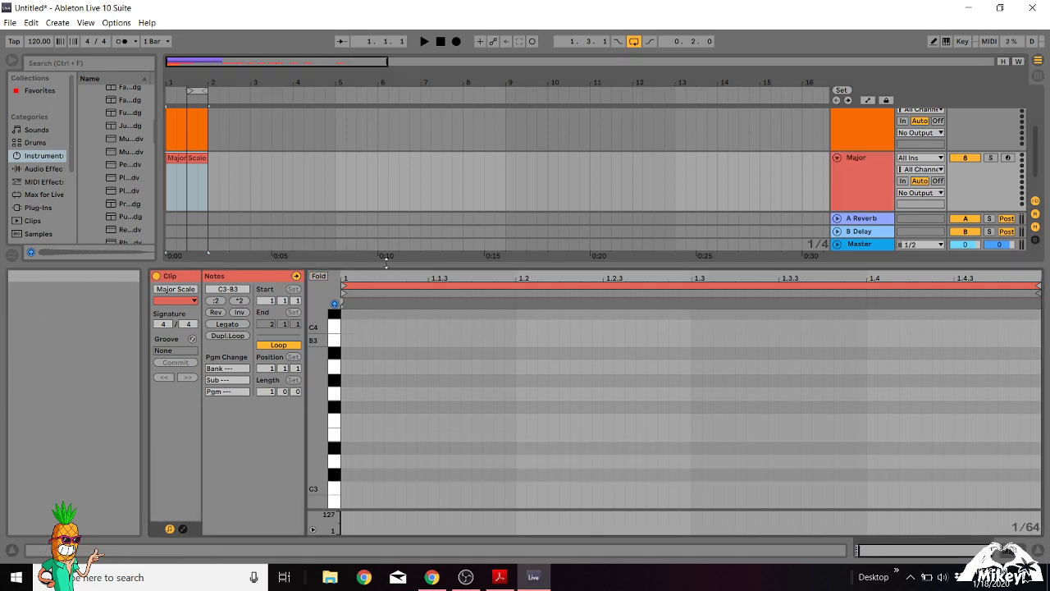
left_click_drag(386, 261, 414, 157)
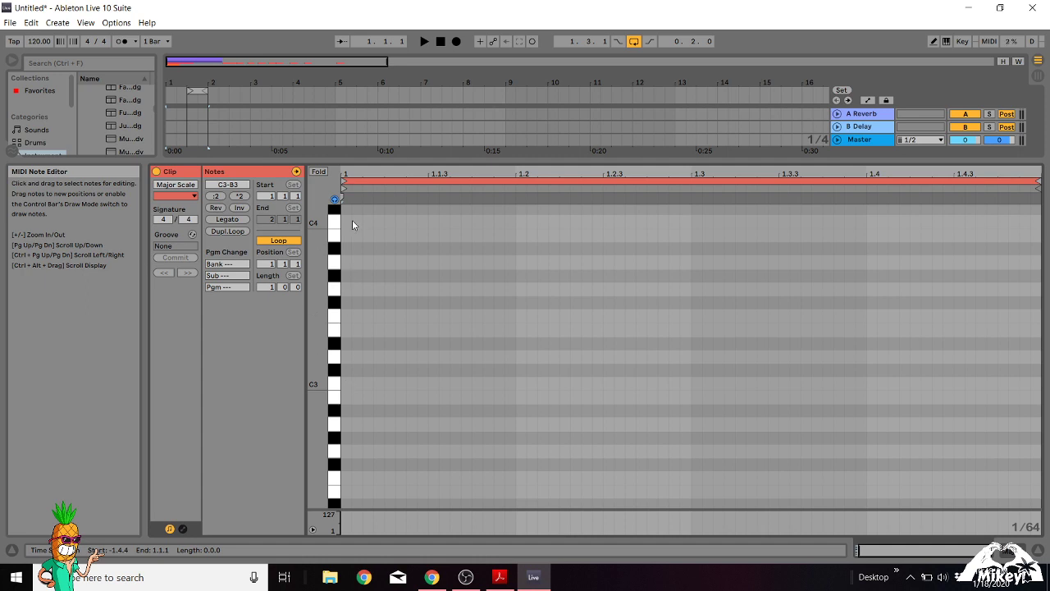
double_click(347, 384)
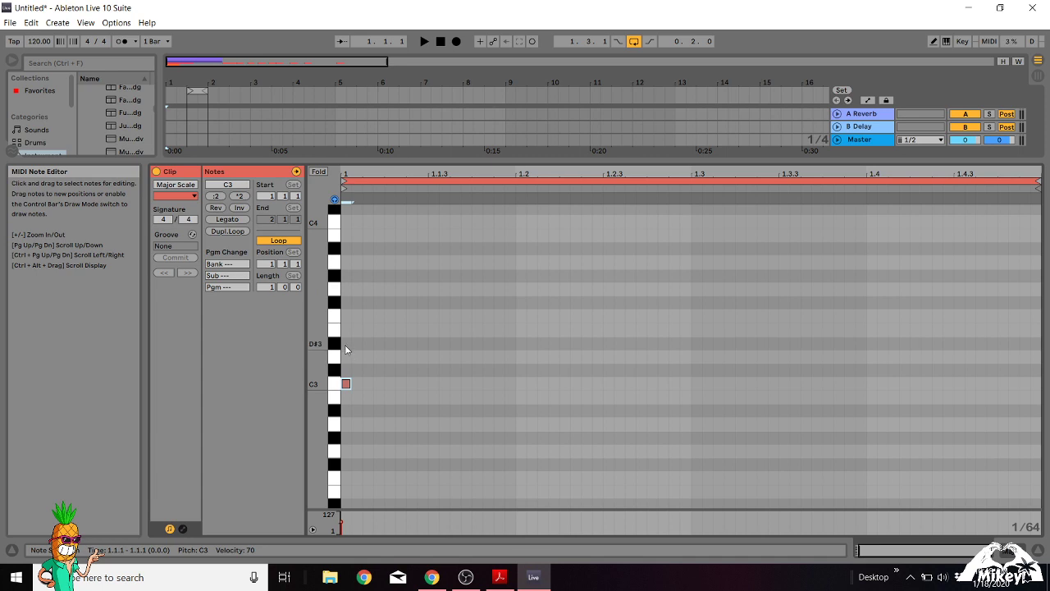
double_click(346, 357)
double_click(346, 329)
double_click(345, 315)
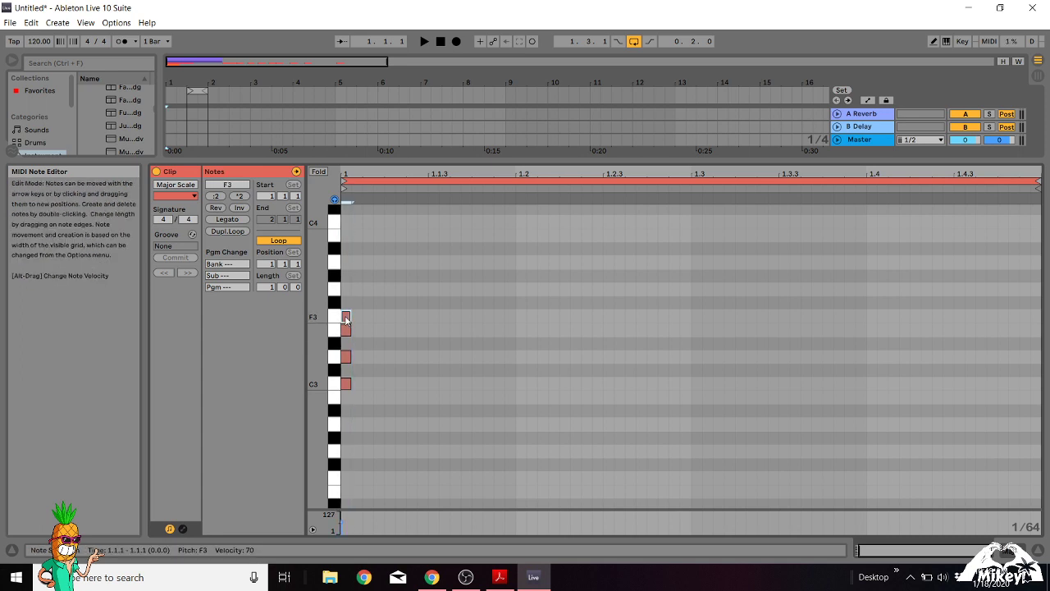
double_click(345, 288)
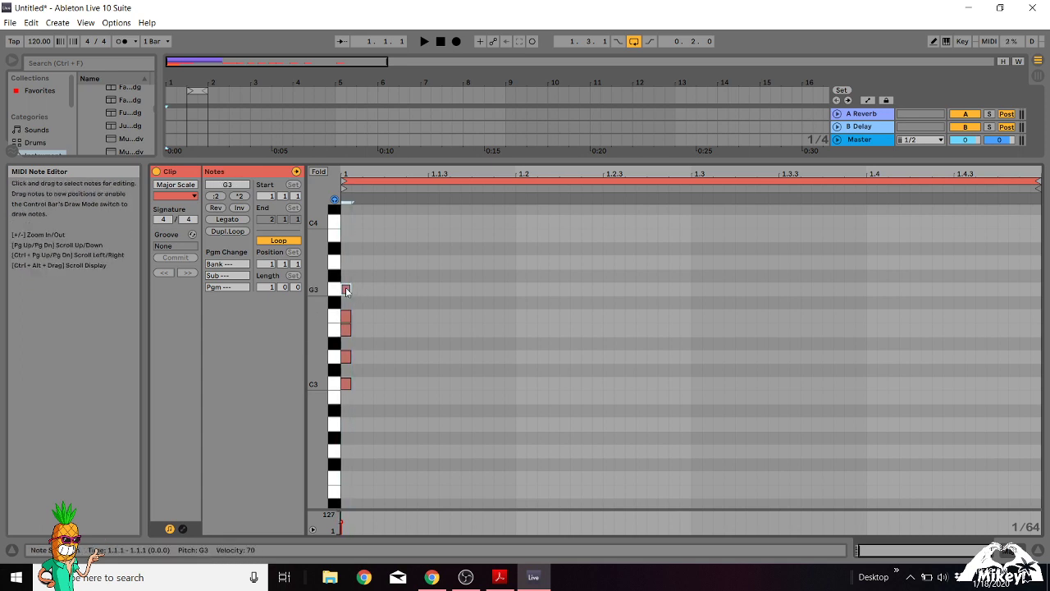
double_click(346, 262)
double_click(346, 235)
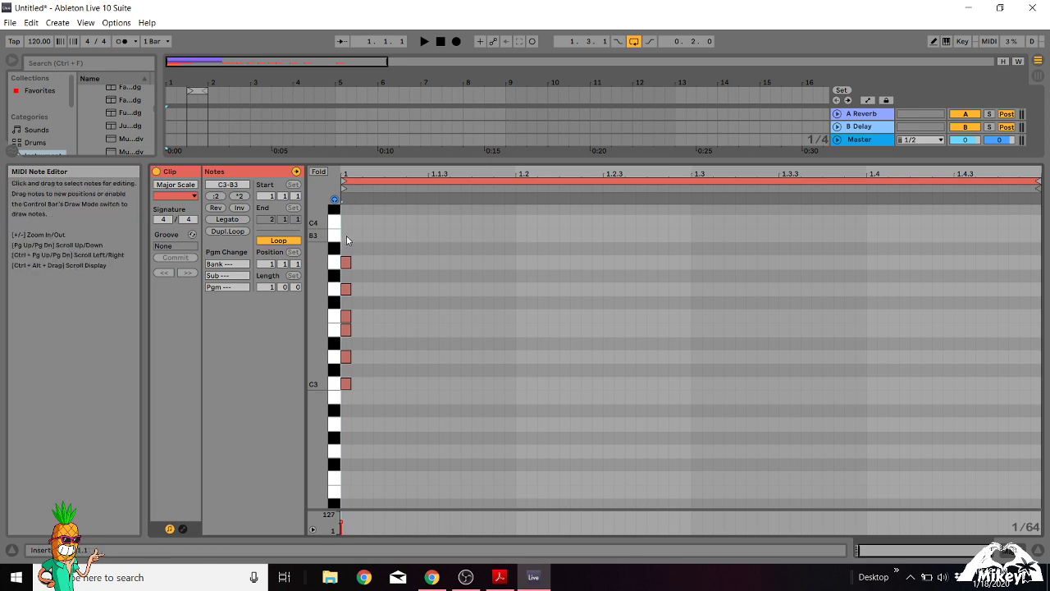
double_click(346, 221)
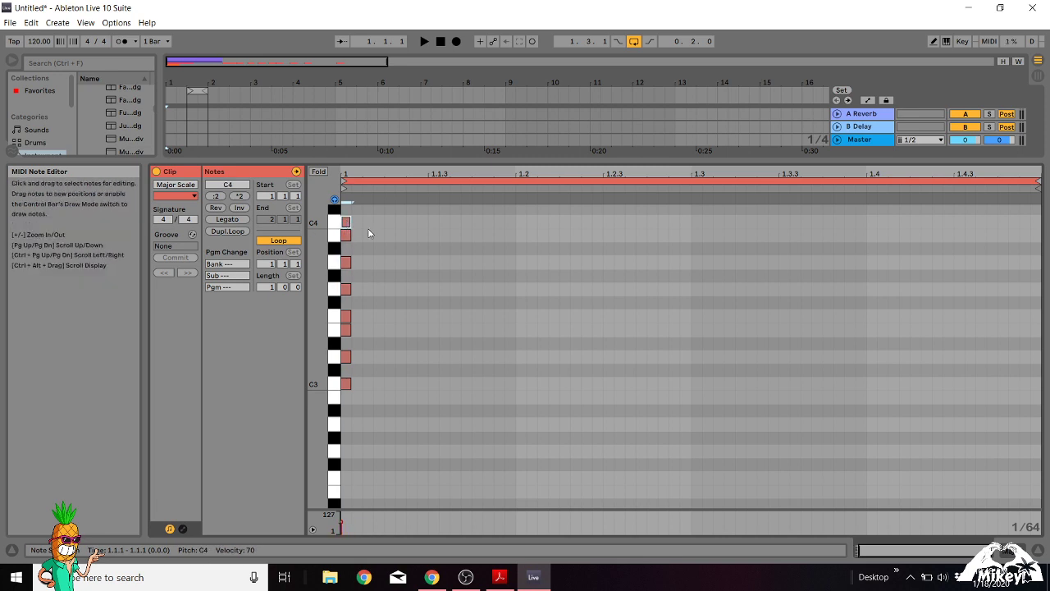
Delete the leftover minor scale notes that sit before the major scale notes in the Major Scale clip.
key("ctrl+a")
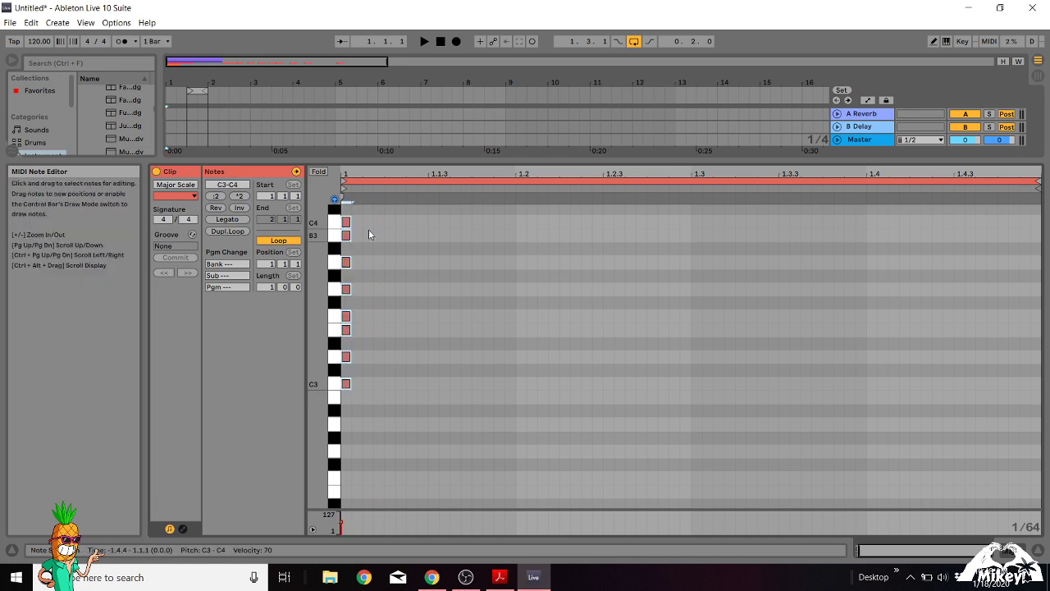
key("ctrl+d")
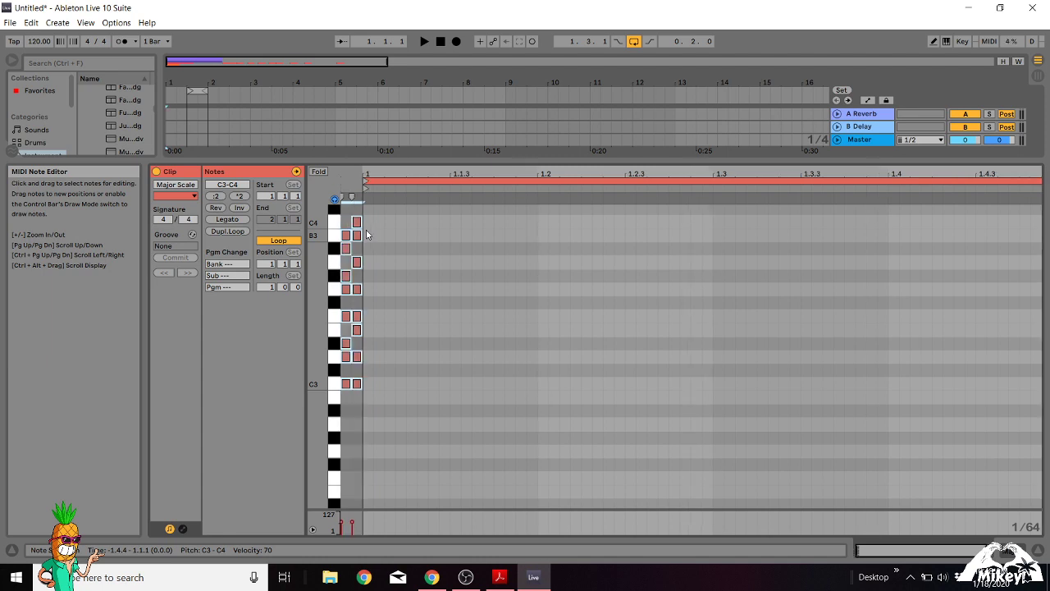
key("Right")
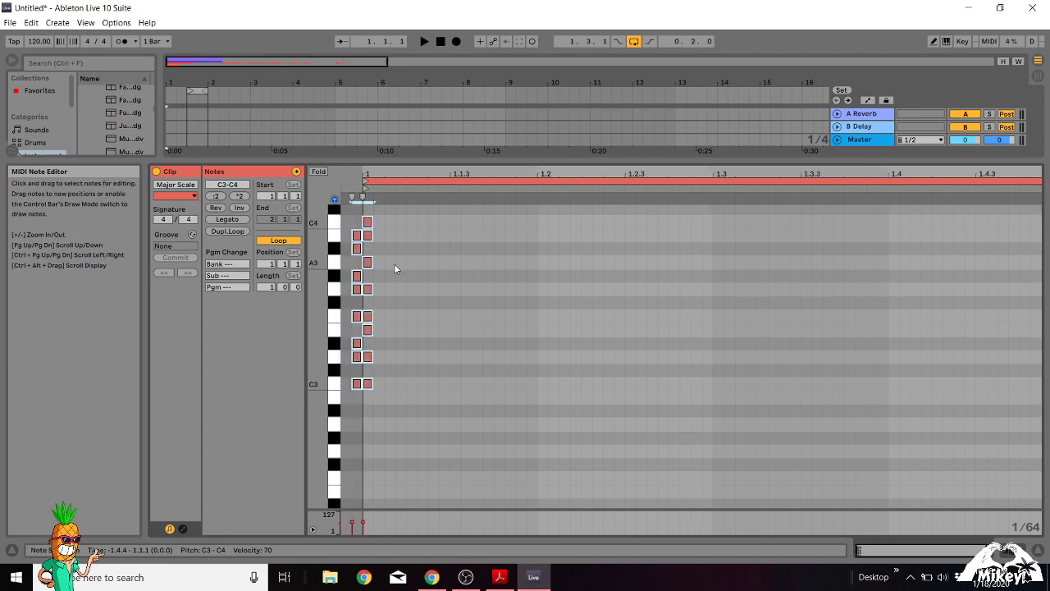
left_click(354, 227)
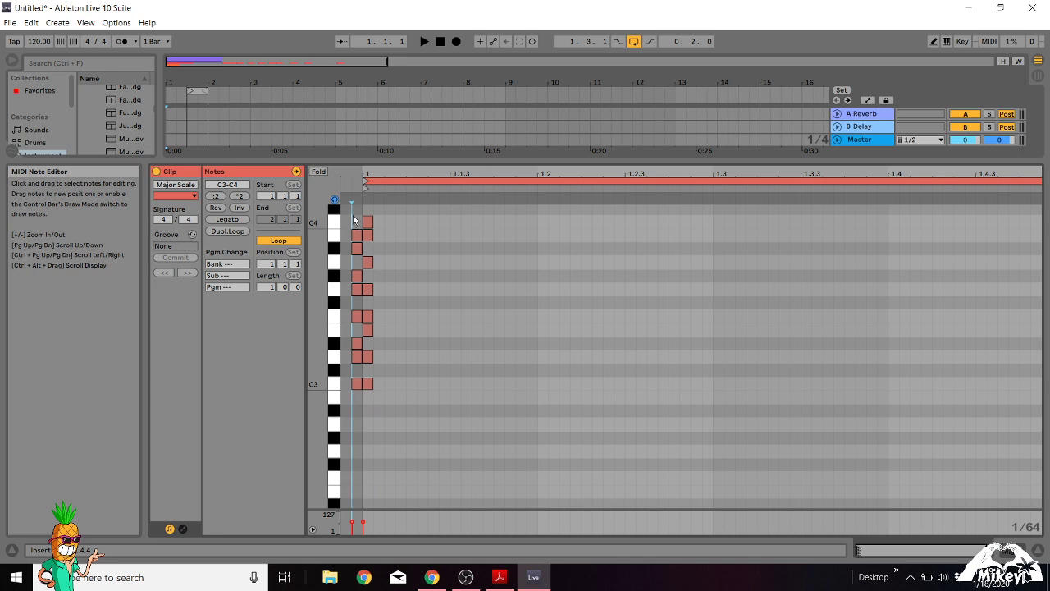
left_click_drag(352, 215, 354, 384)
key("Delete")
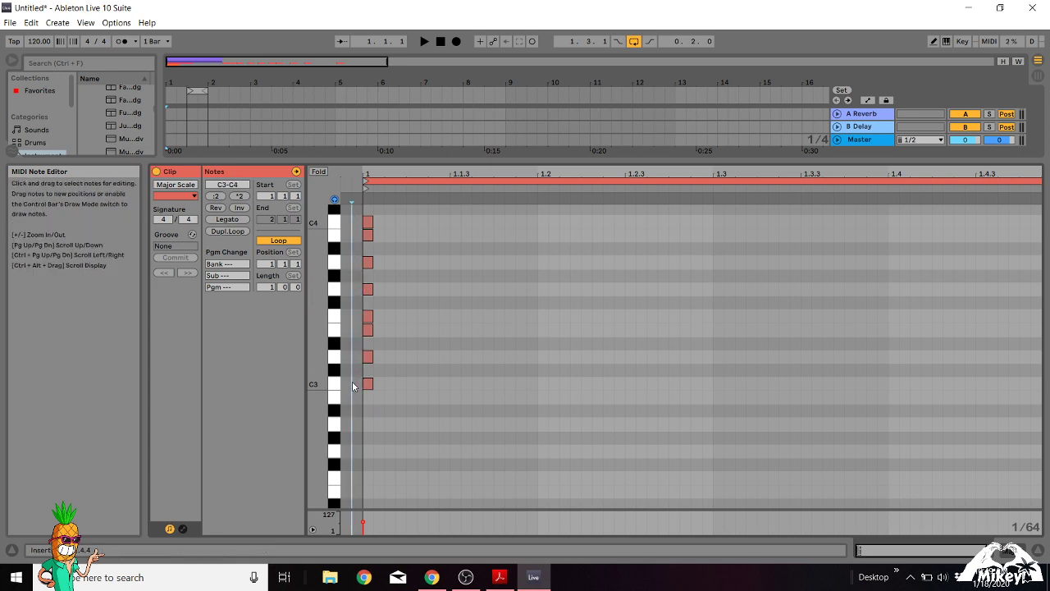
Move all major scale notes one grid step earlier, ahead of the clip start, and fold the editor to the used keys.
left_click(394, 222)
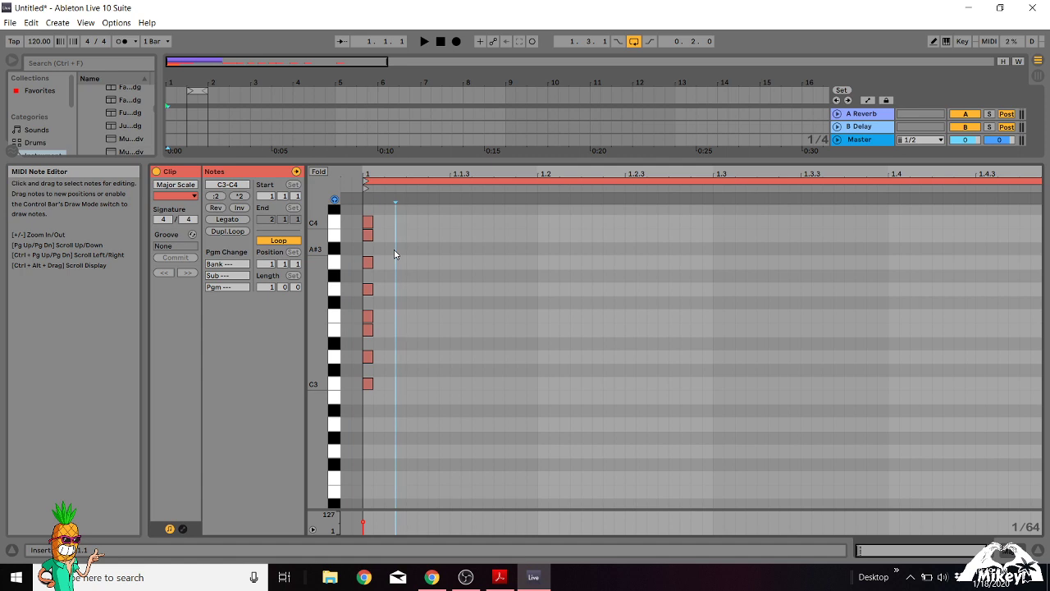
key("ctrl+a")
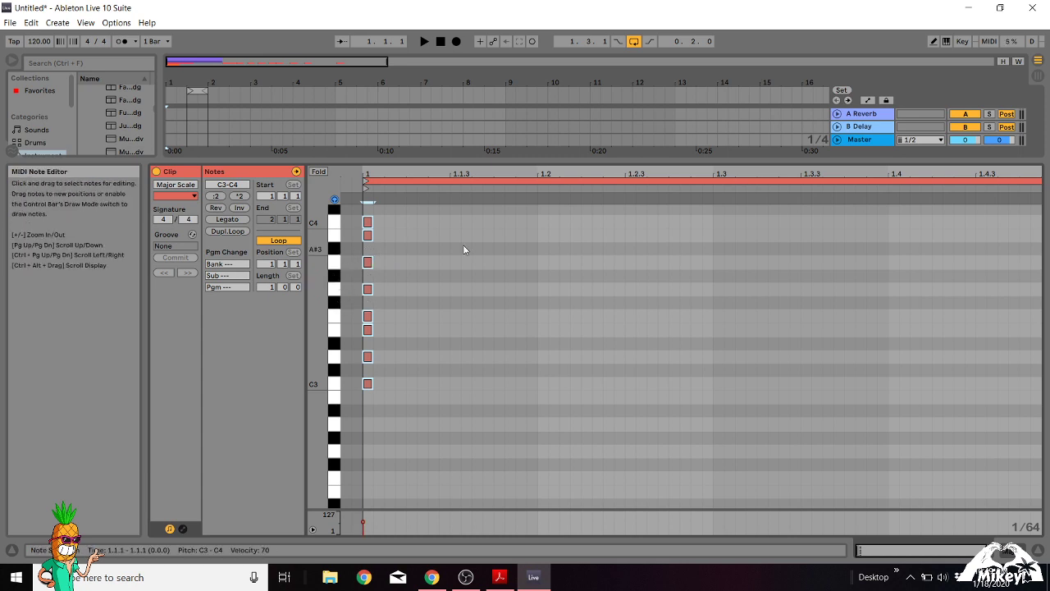
key("Left")
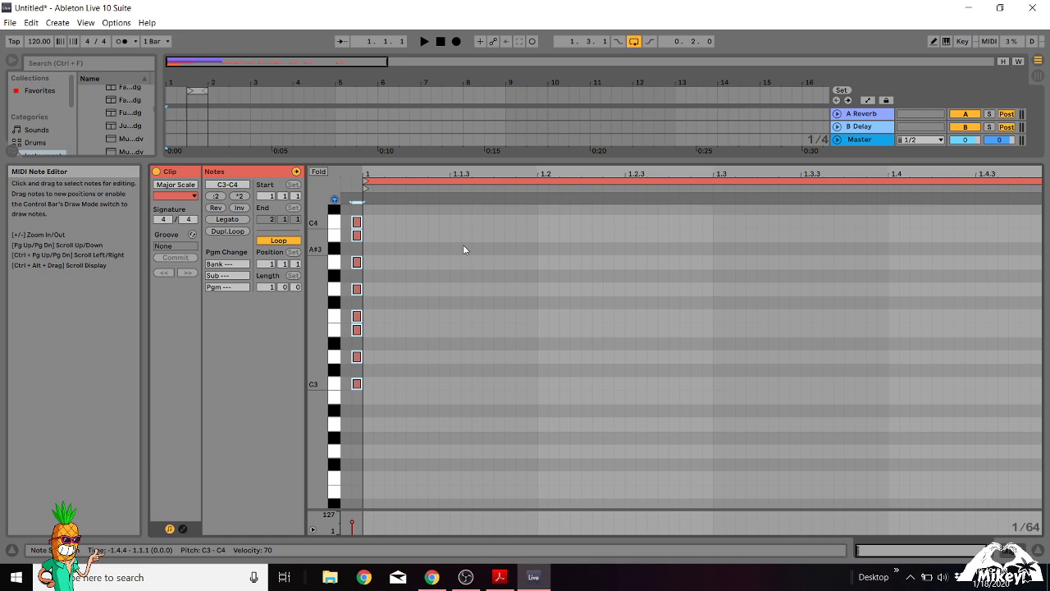
left_click(319, 172)
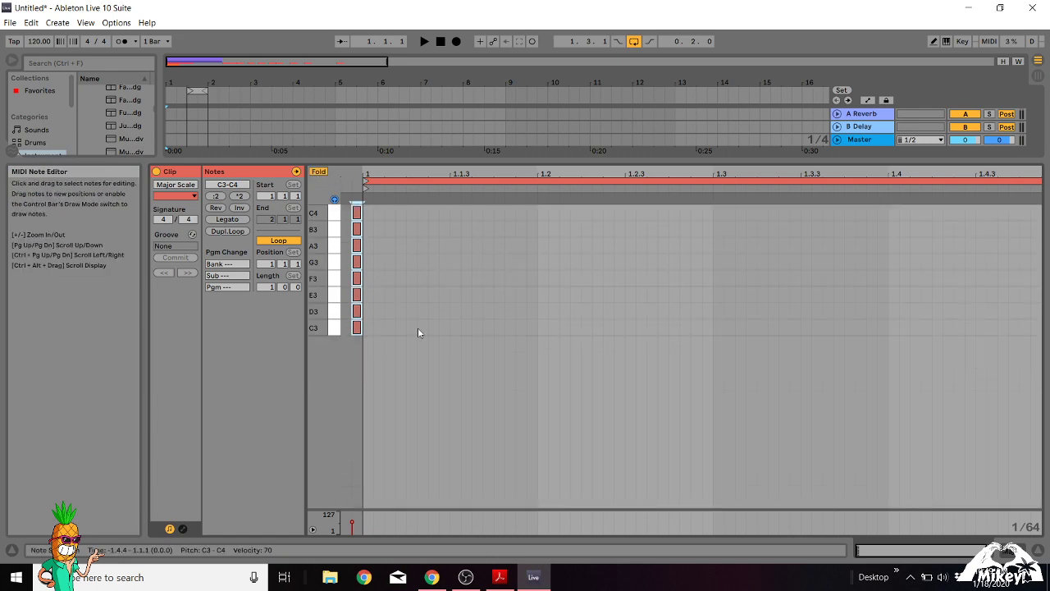
Open the Minor Scale clip and select all its scale notes ahead of the clip start.
left_click_drag(406, 165, 417, 365)
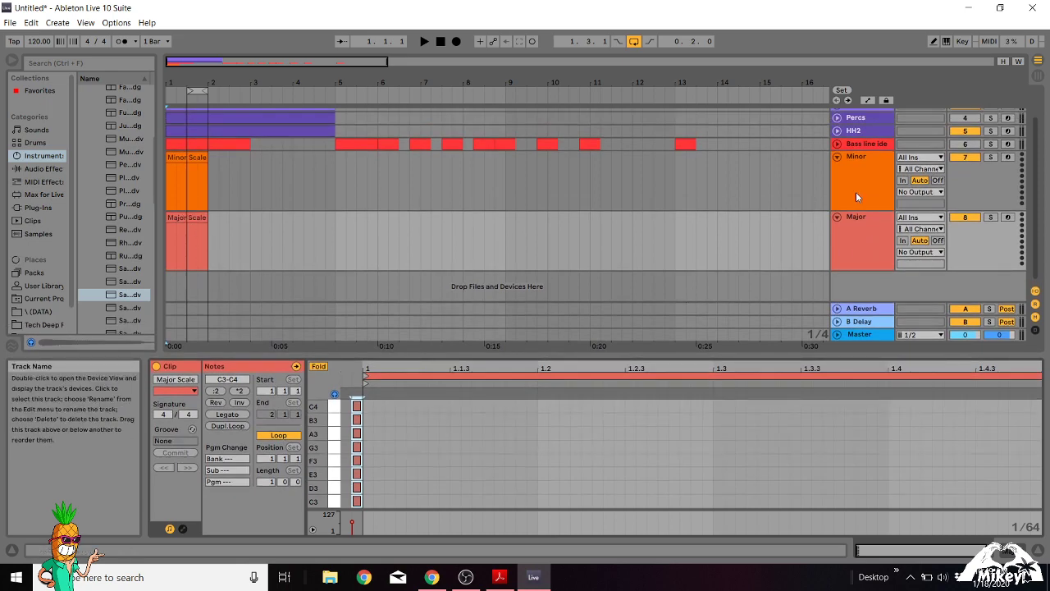
left_click(864, 155)
left_click(868, 230)
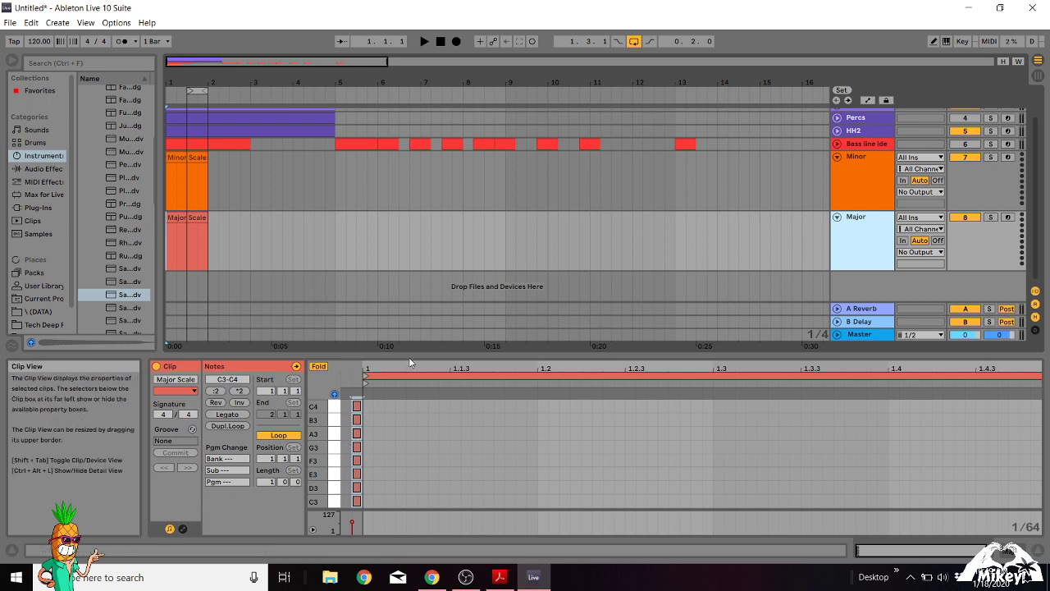
left_click(184, 159)
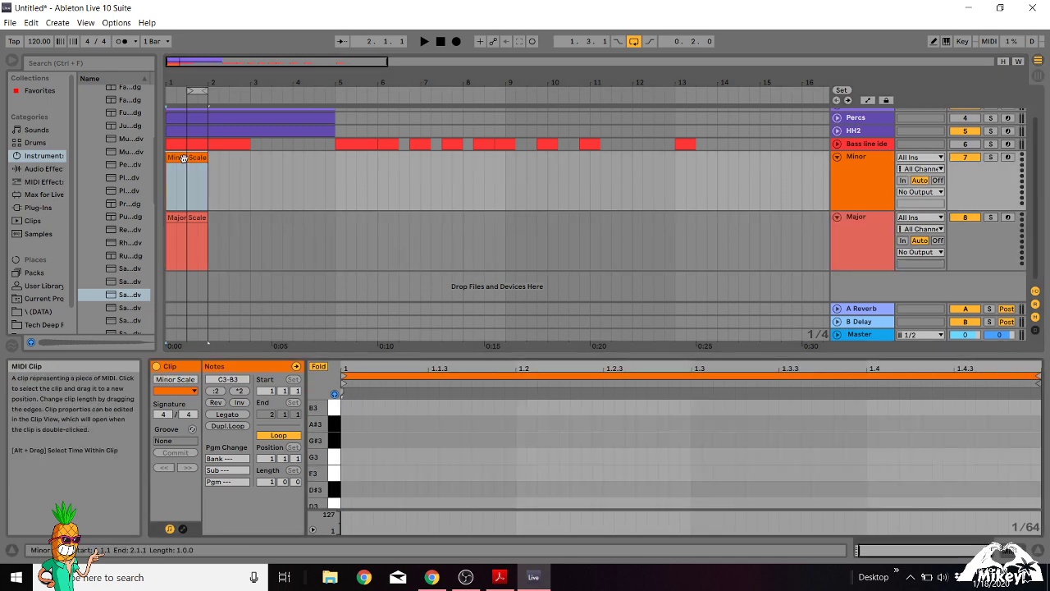
left_click_drag(396, 351, 431, 184)
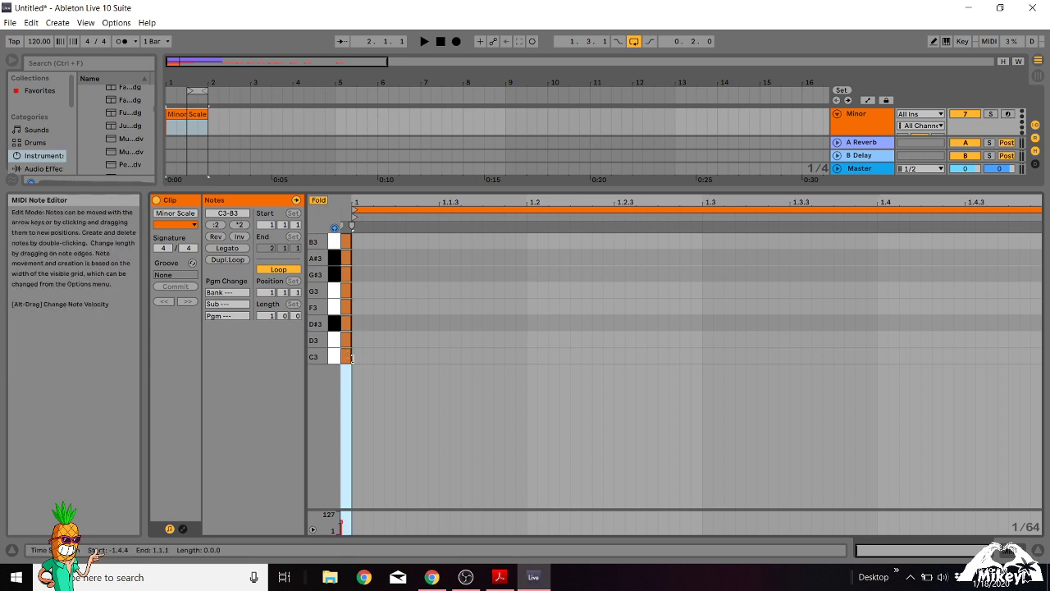
left_click_drag(358, 361, 348, 245)
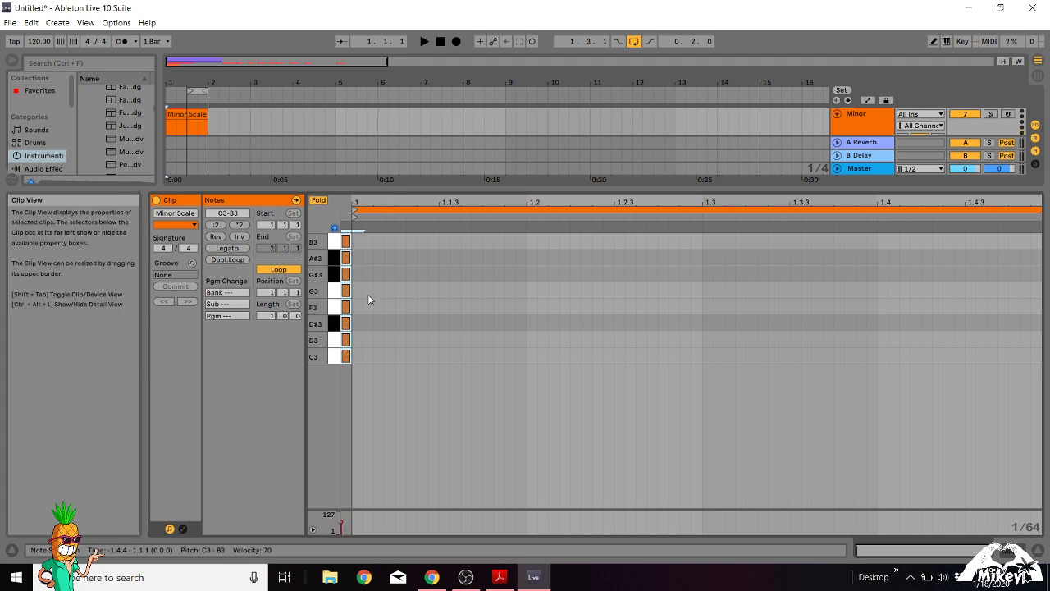
Unfold the Minor Scale clip's note editor to show every key.
left_click(318, 200)
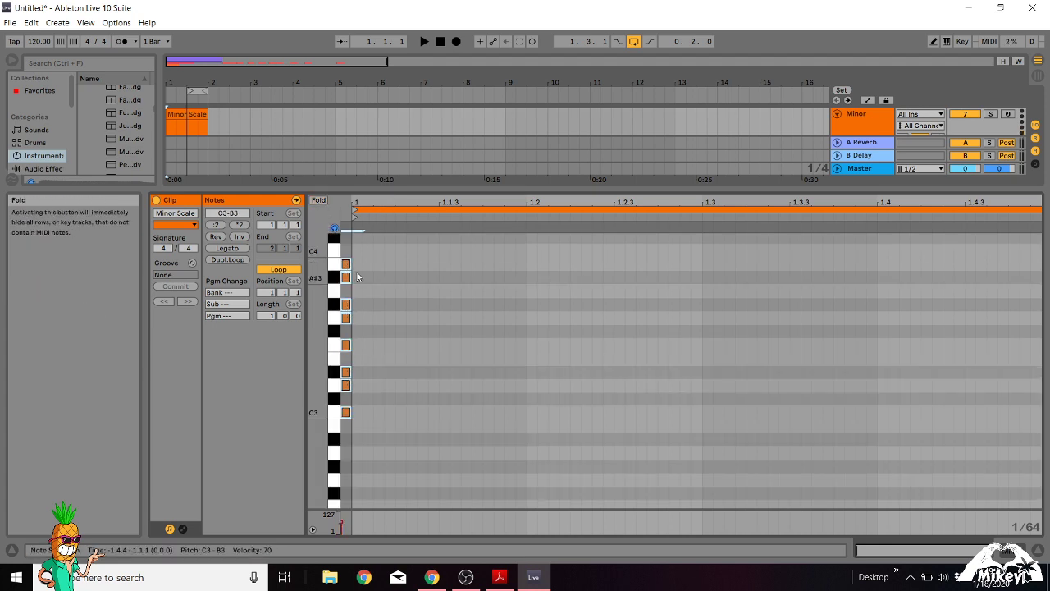
left_click(319, 201)
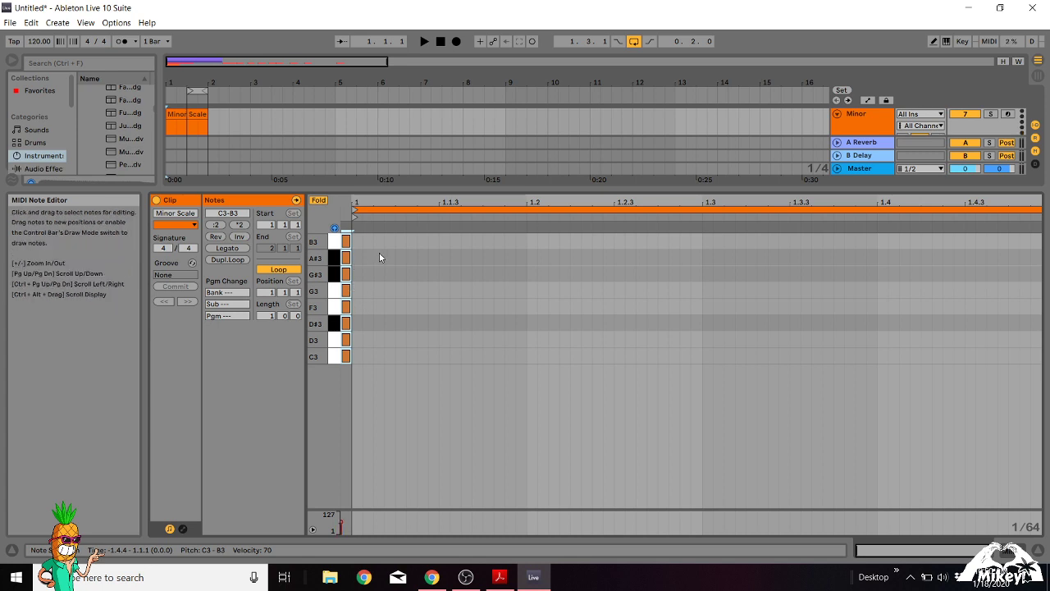
right_click(325, 200)
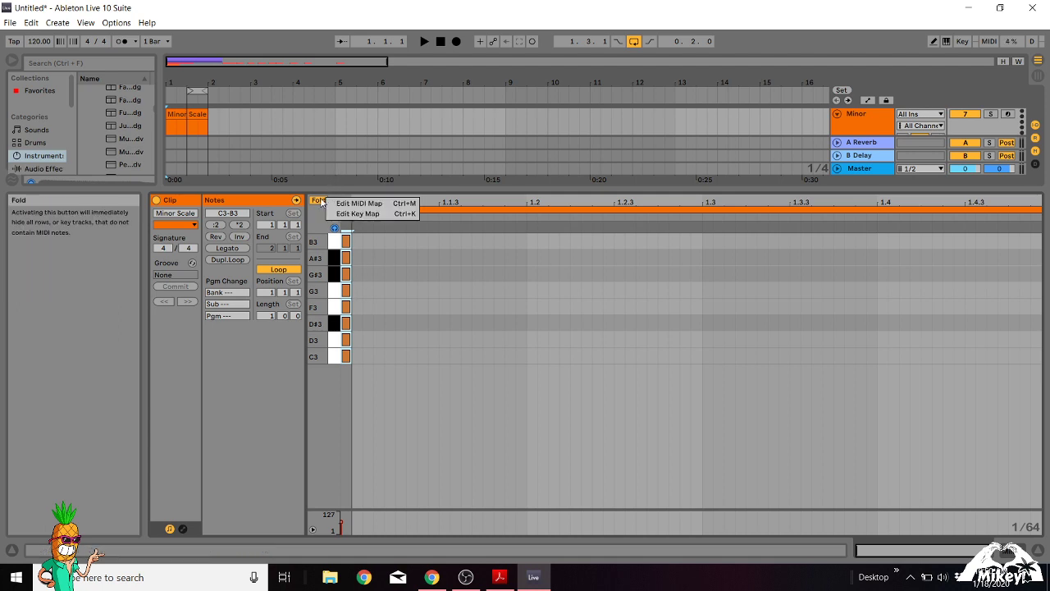
left_click(321, 201)
left_click(319, 201)
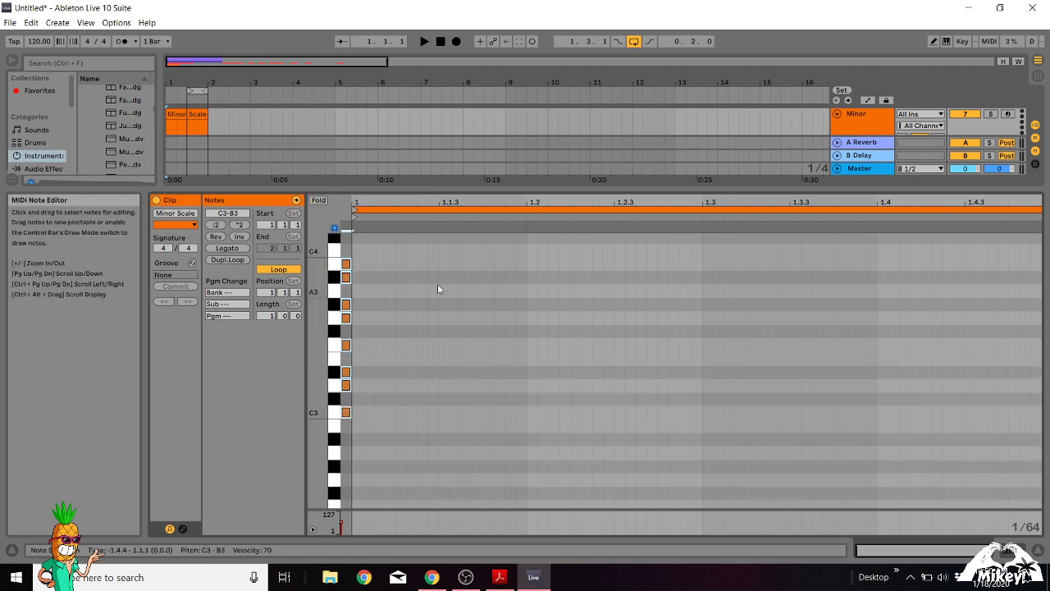
Transpose the selected minor scale notes through different roots, ending with E3 as the lowest note.
key("Down")
key("Down")
key("Down")
key("Down")
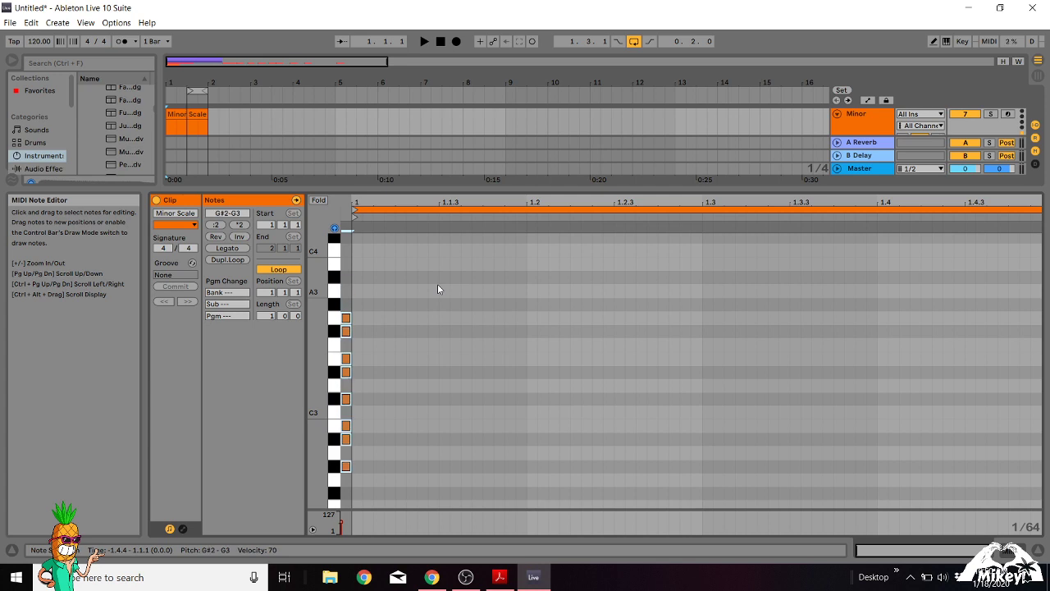
key("Up")
key("Up")
key("Up")
key("Up")
key("Up")
key("Up")
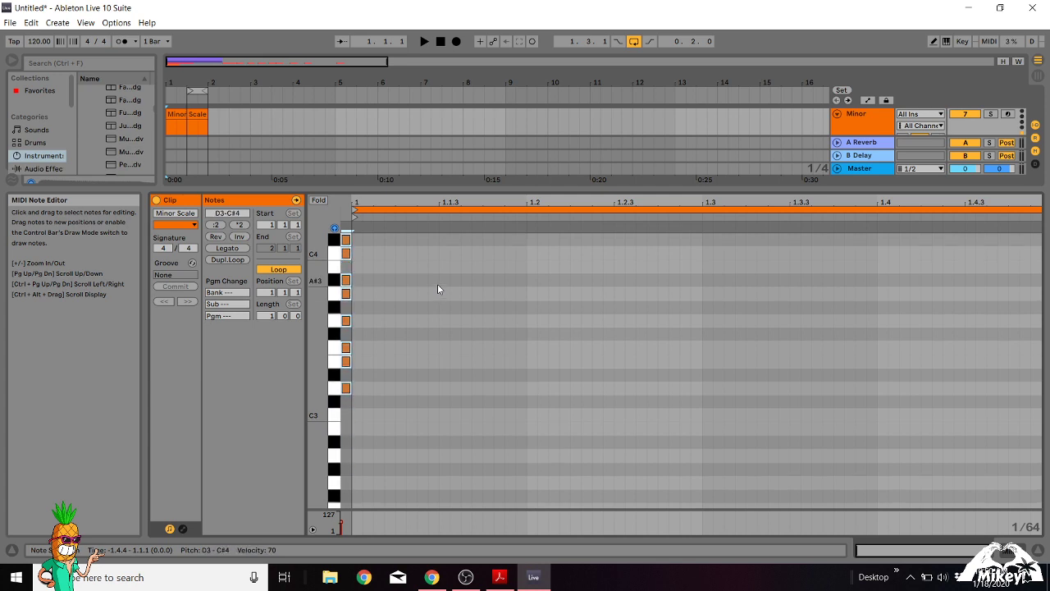
key("Up")
key("Up")
key("Up")
key("Up")
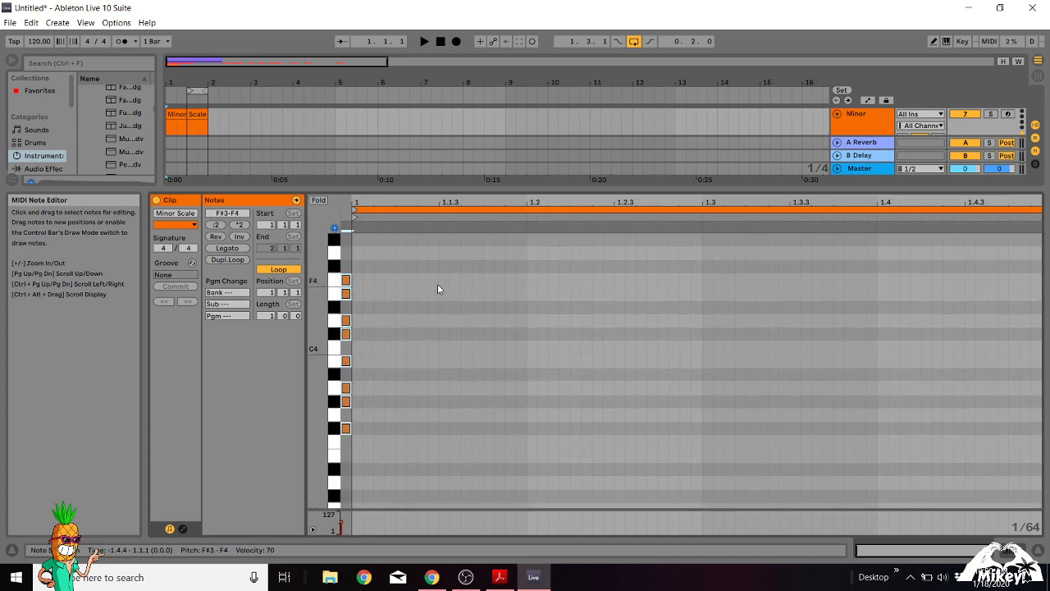
key("Down")
key("Down")
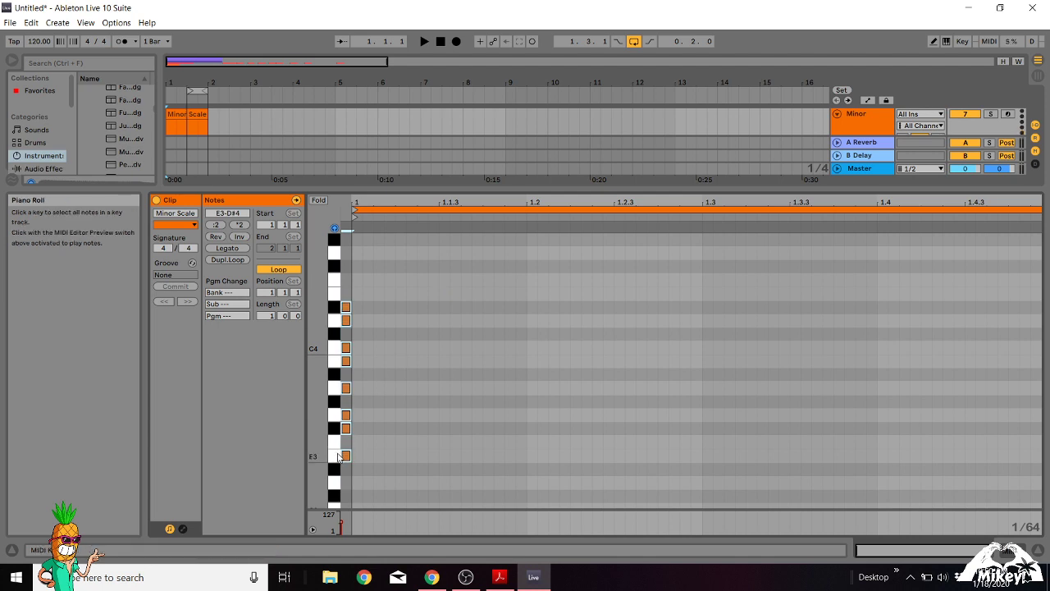
key("Up")
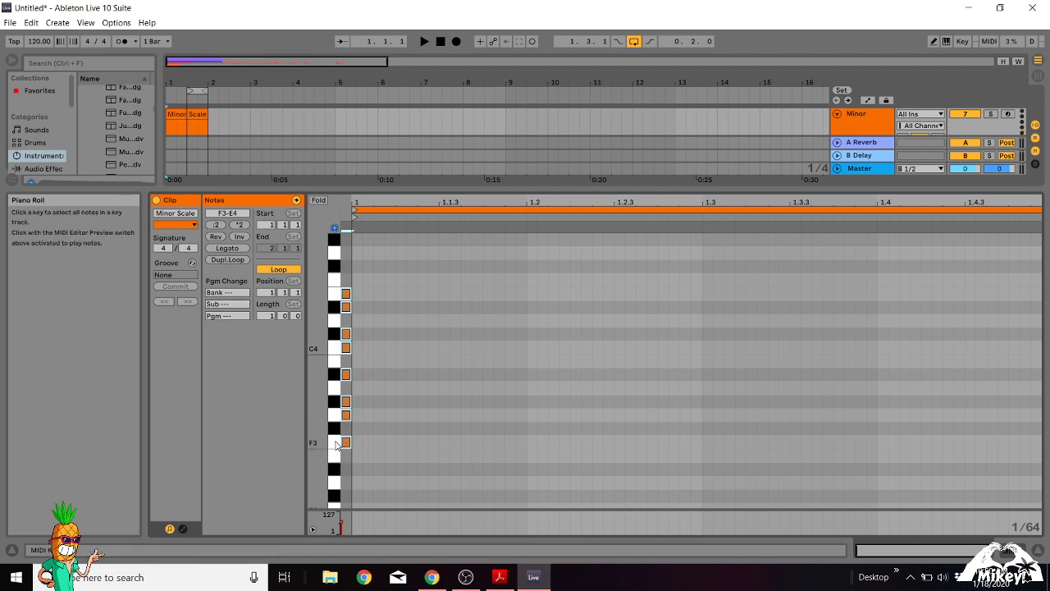
key("Up")
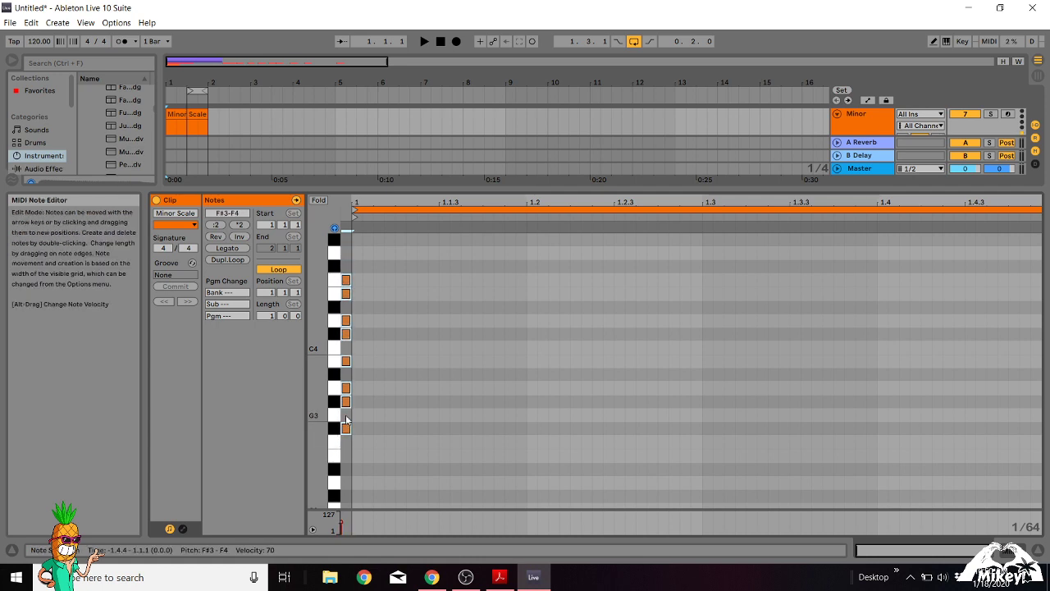
key("Down")
key("Down")
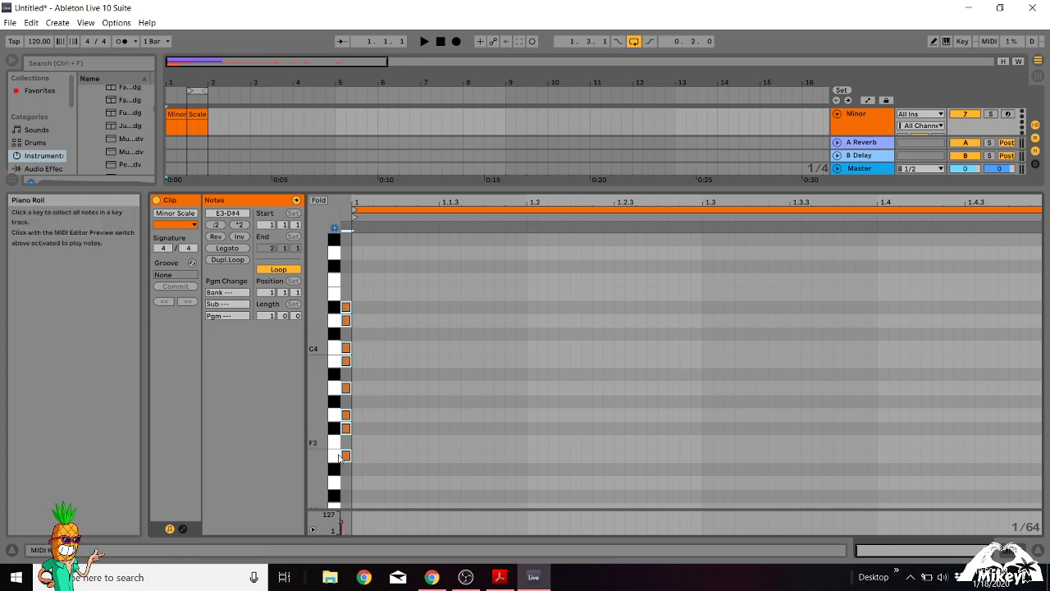
Fold the Minor Scale clip's note editor to only the keys of the transposed scale.
right_click(315, 199)
left_click(319, 200)
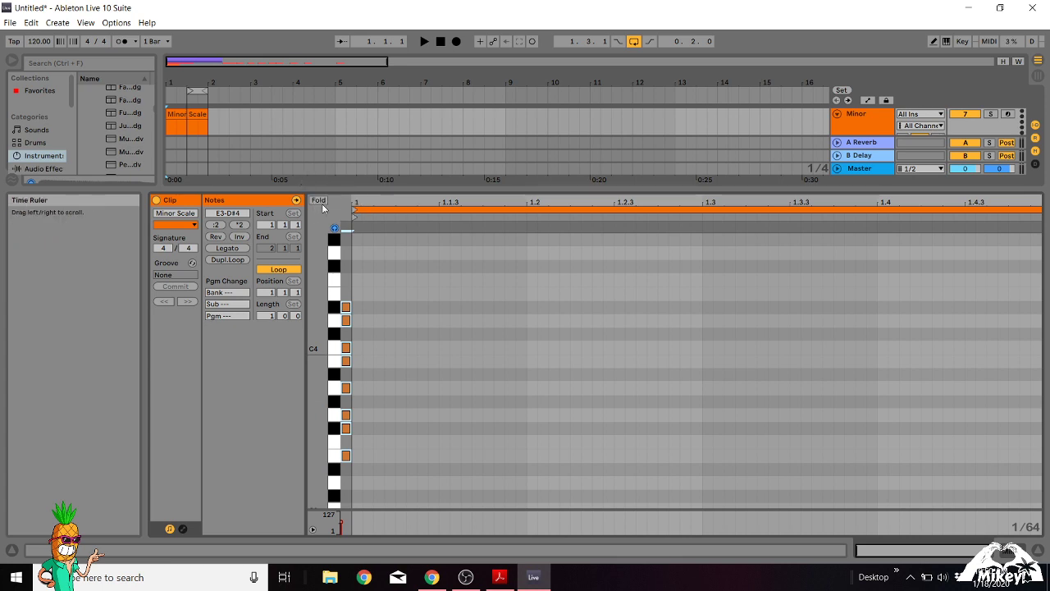
left_click(319, 200)
Open the Major Scale clip on the Major track in an arrangement view enlarged to show both scale tracks.
scroll(236, 147, "down", 3)
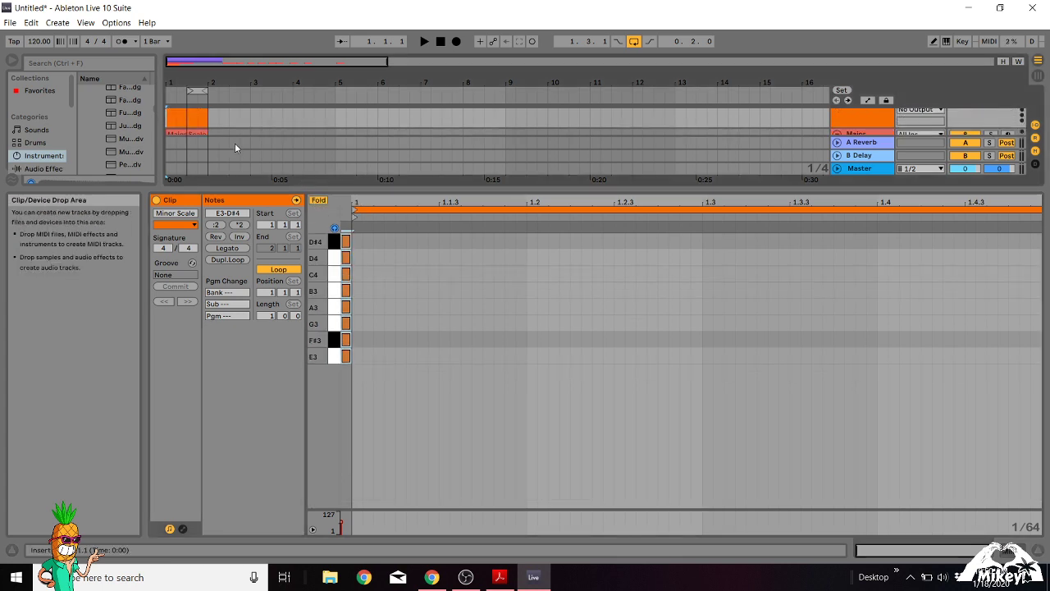
left_click_drag(361, 193, 361, 363)
left_click(185, 246)
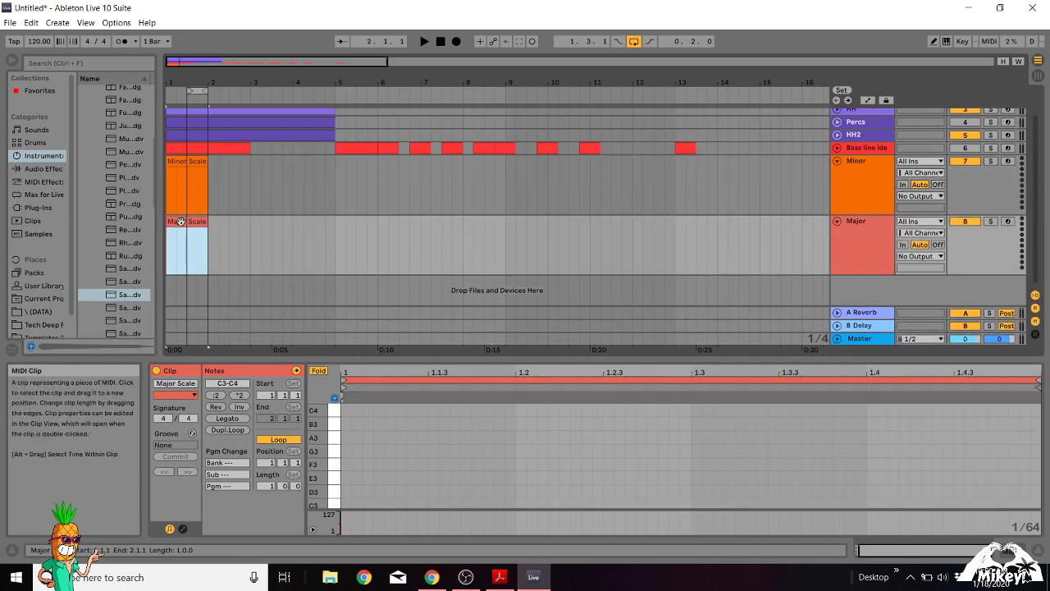
Unfold the Major Scale clip in an enlarged note editor and select all of its notes from C3 to C4.
left_click_drag(392, 358, 392, 238)
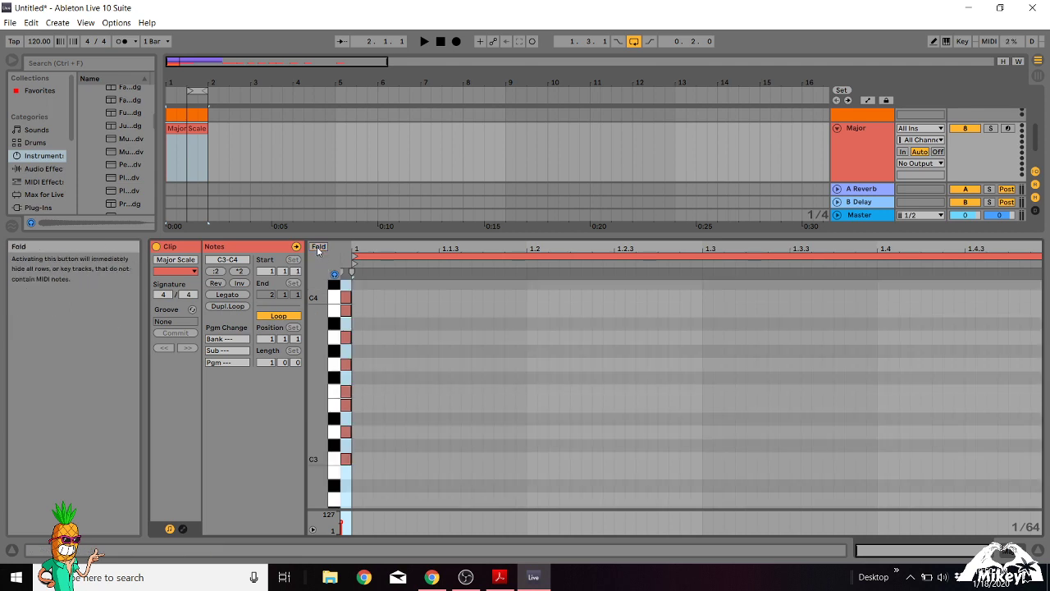
left_click(318, 246)
left_click(346, 290)
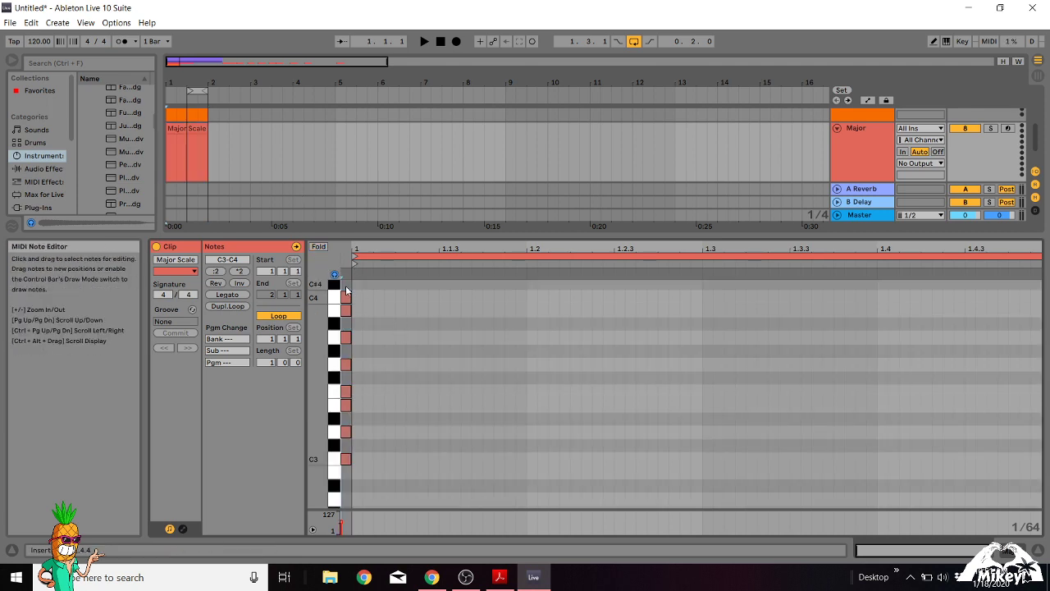
left_click_drag(347, 290, 376, 461)
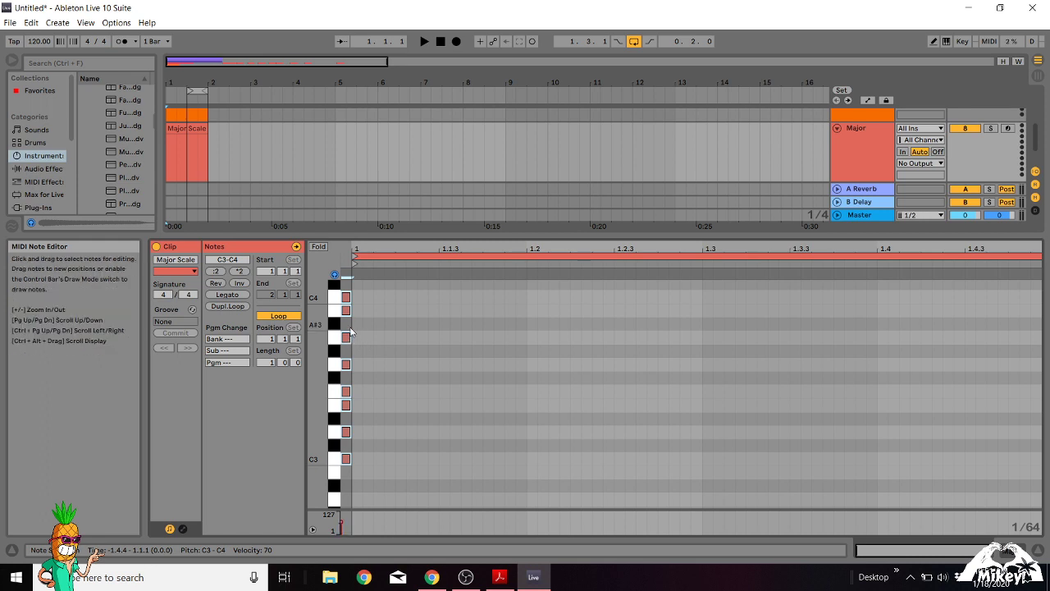
Transpose the selected major scale notes through several roots, ending with E3 as the lowest note.
key("Up")
key("Up")
key("Up")
key("Up")
key("Up")
key("Up")
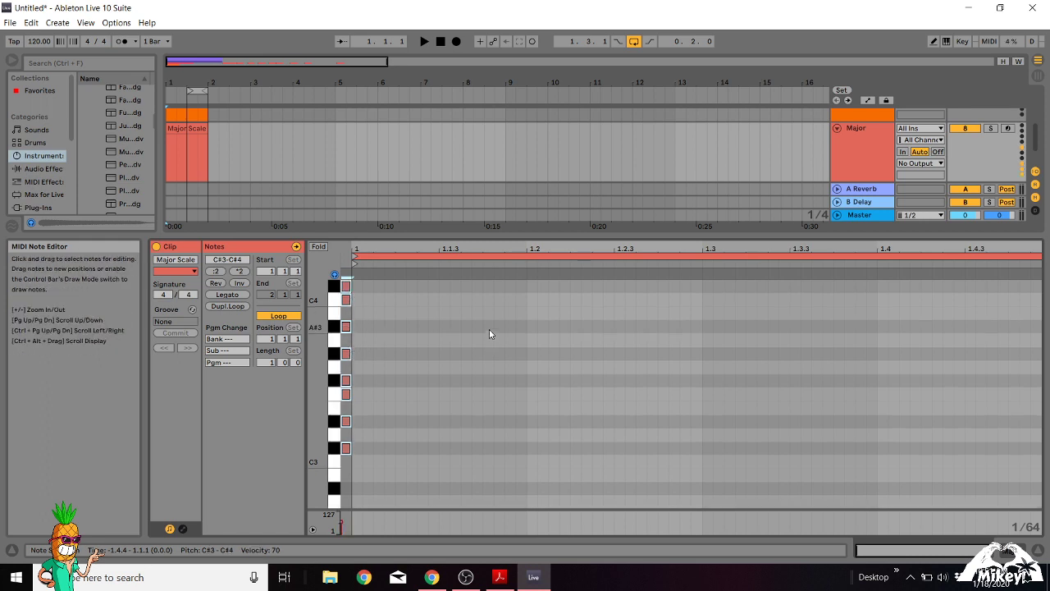
key("Down")
key("Down")
key("Down")
key("Down")
key("Down")
key("Down")
key("Down")
key("Down")
key("Down")
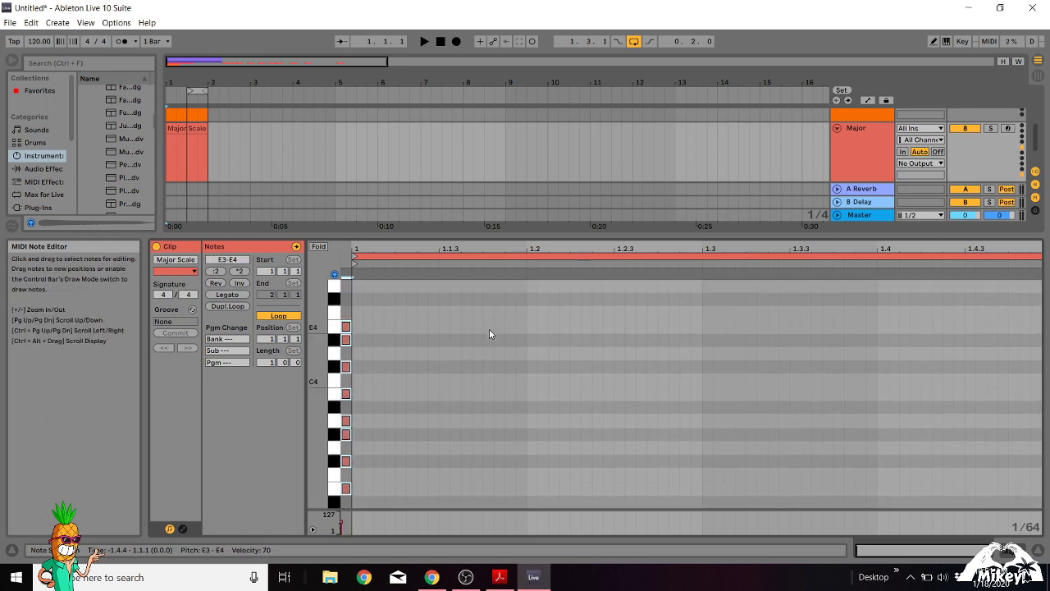
key("Up")
key("Up")
key("Up")
key("Up")
key("Up")
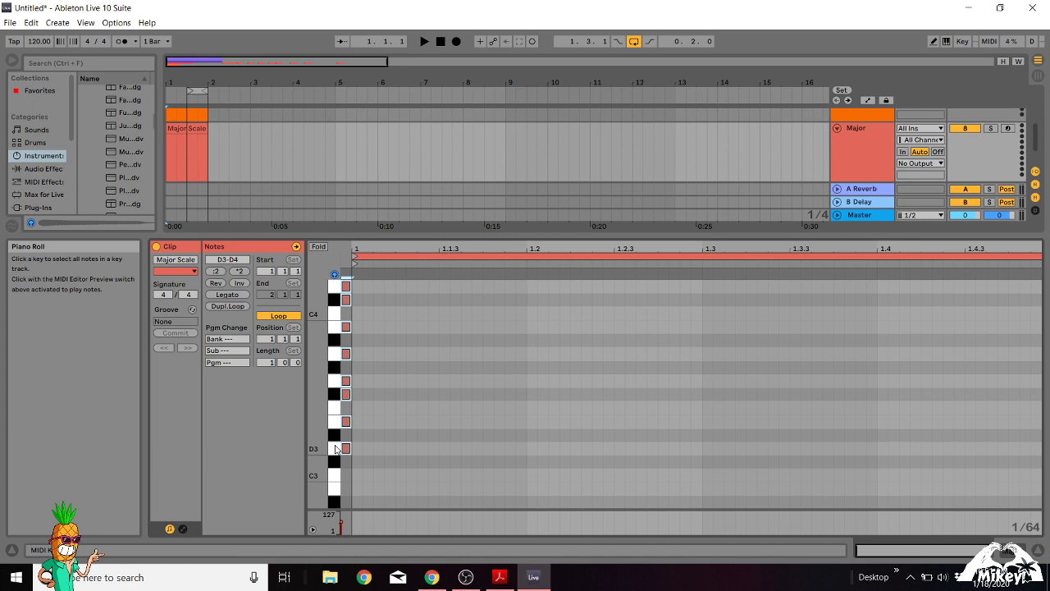
key("Up")
key("Up")
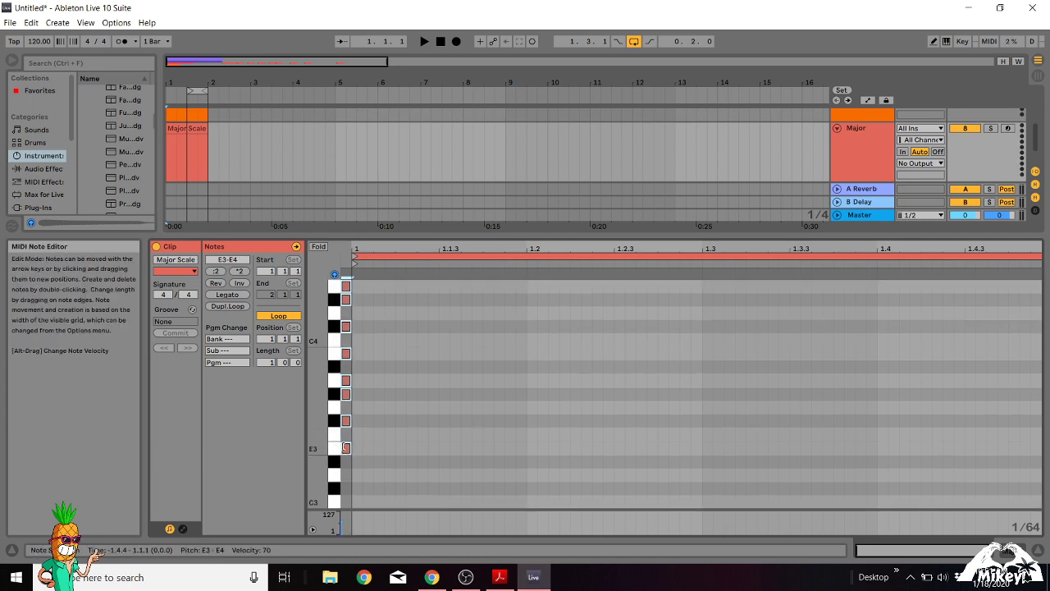
Transpose the selected major scale notes further up until G3 is the lowest note.
scroll(412, 373, "up", 2)
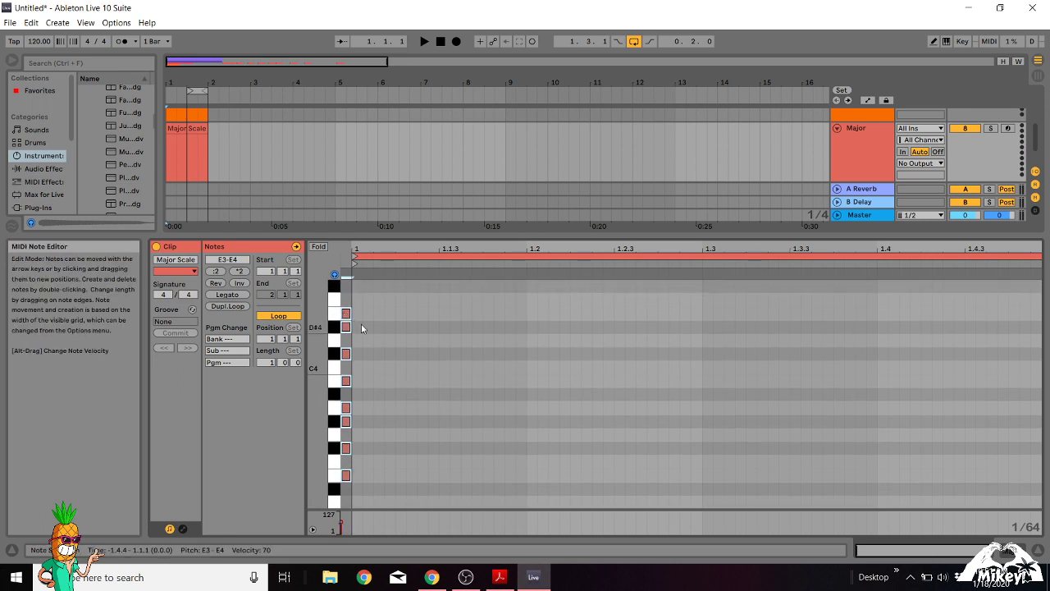
scroll(382, 371, "down", 2)
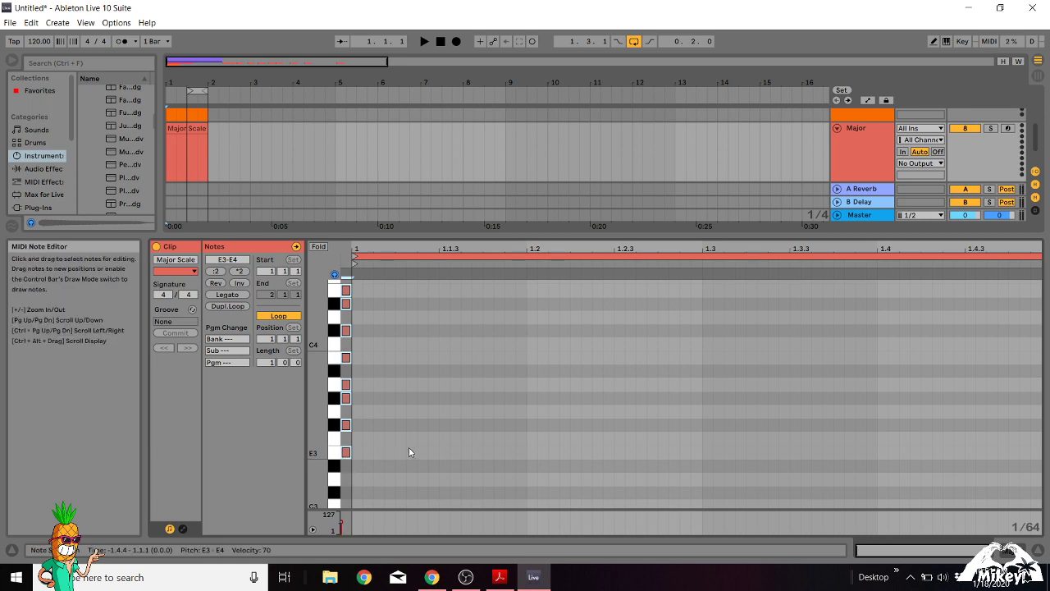
key("Up")
key("Up")
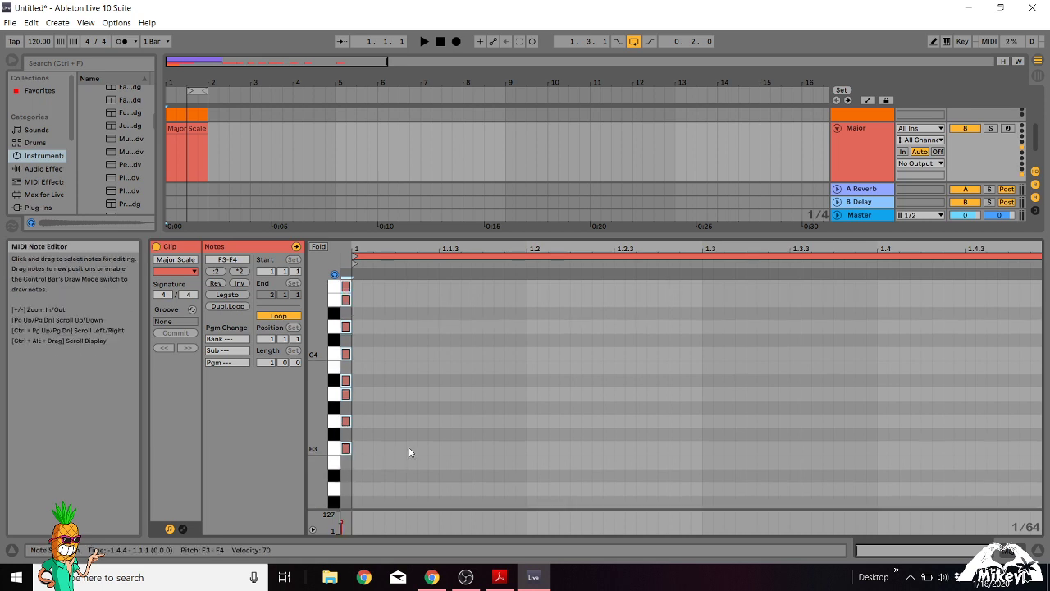
key("Up")
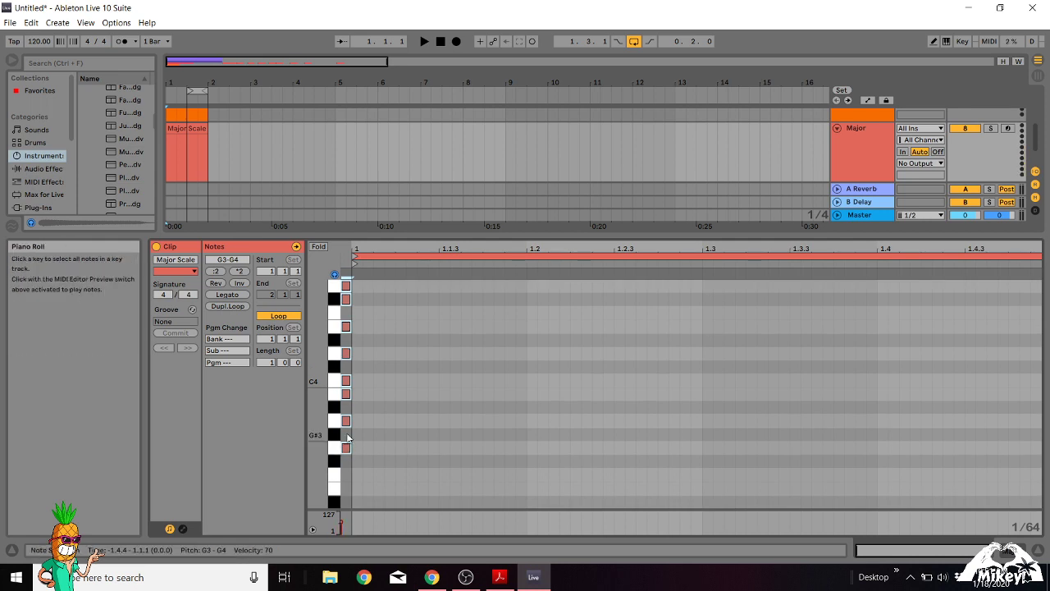
Fold the Major Scale clip's note editor to only the keys of the G major scale.
scroll(387, 412, "up", 1)
scroll(386, 410, "up", 3)
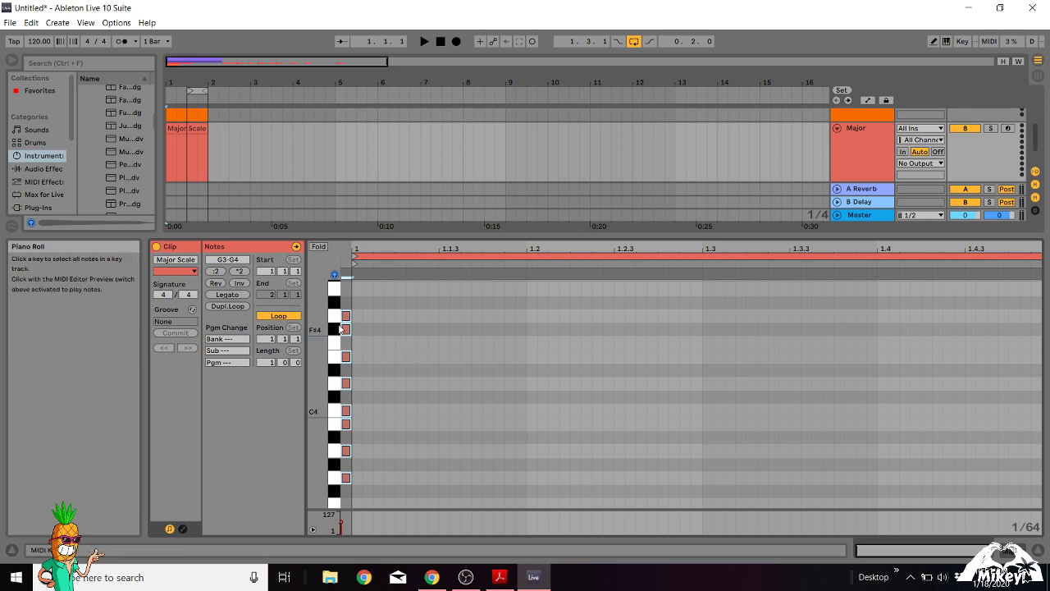
left_click(318, 246)
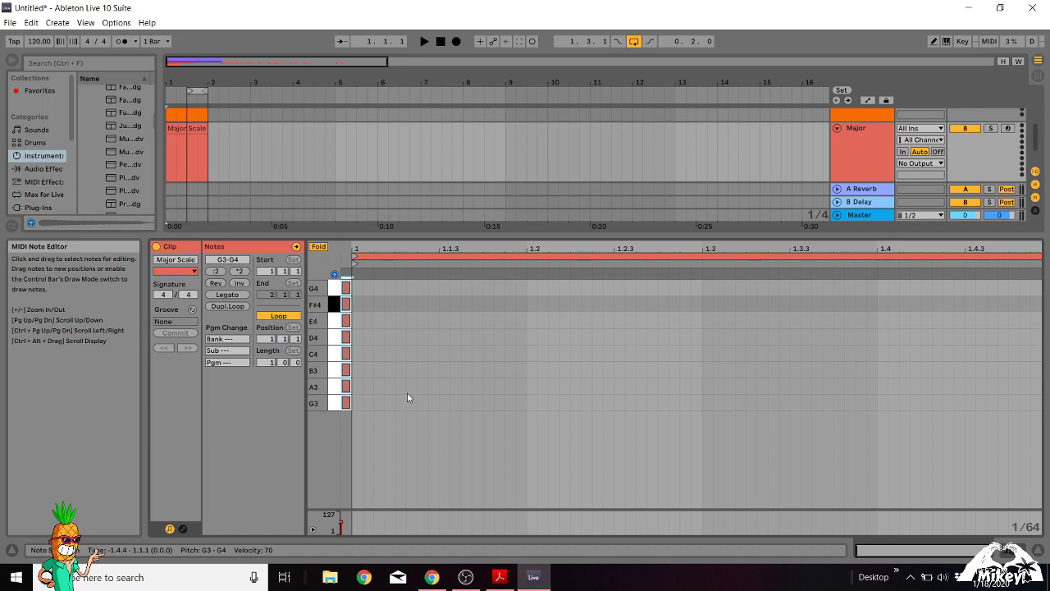
left_click(465, 577)
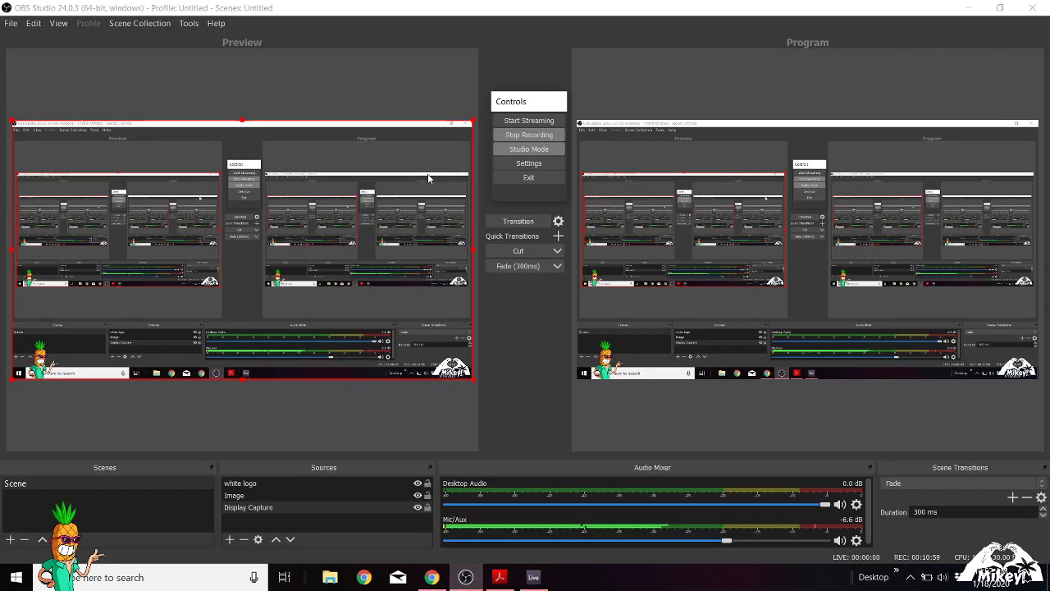